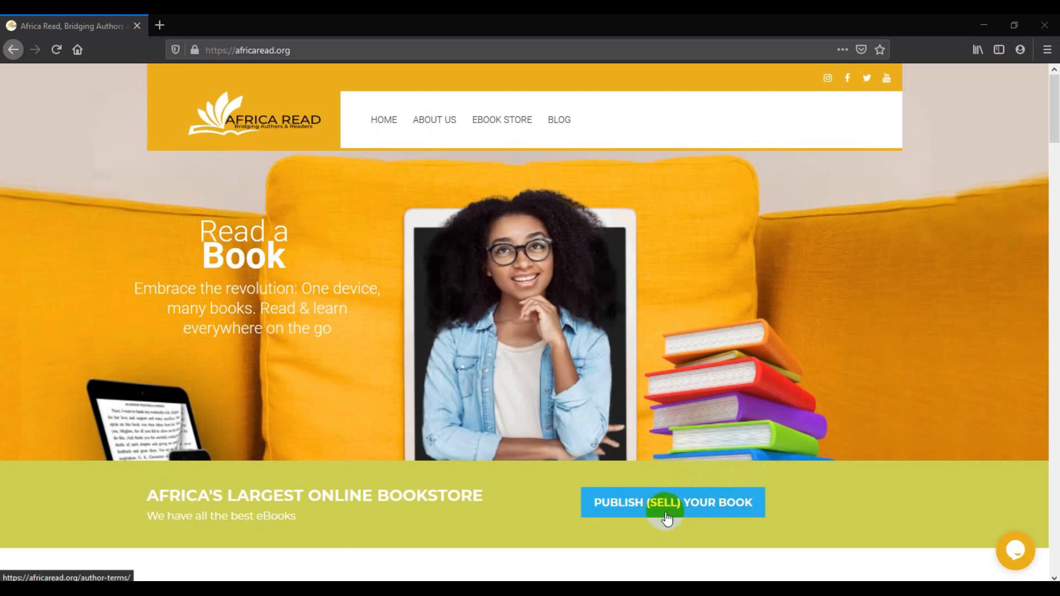
Open the PUBLISH (SELL) YOUR BOOK page from the Africa Read homepage
click(695, 511)
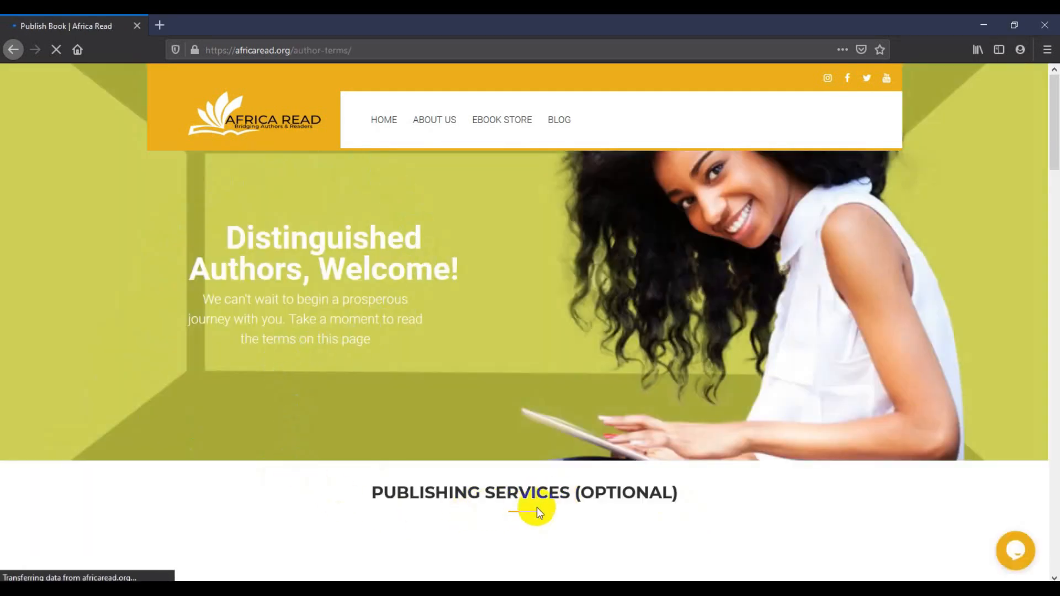
Scroll the author-terms page past Publishing Services and the How to Publish video to the FAQs
scroll(605, 508, down, 3)
scroll(605, 508, down, 3)
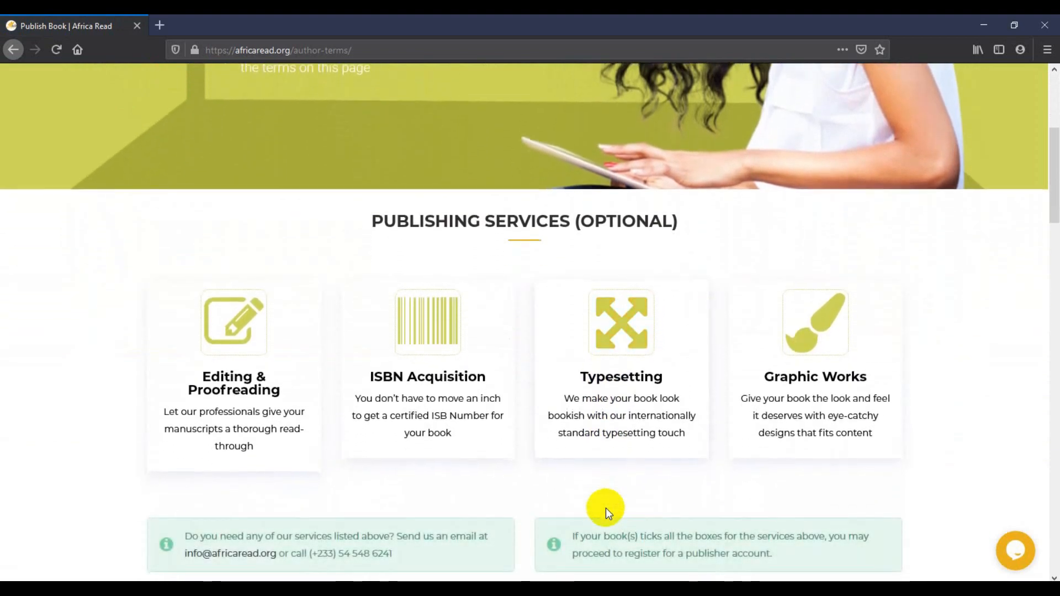
scroll(605, 508, down, 2)
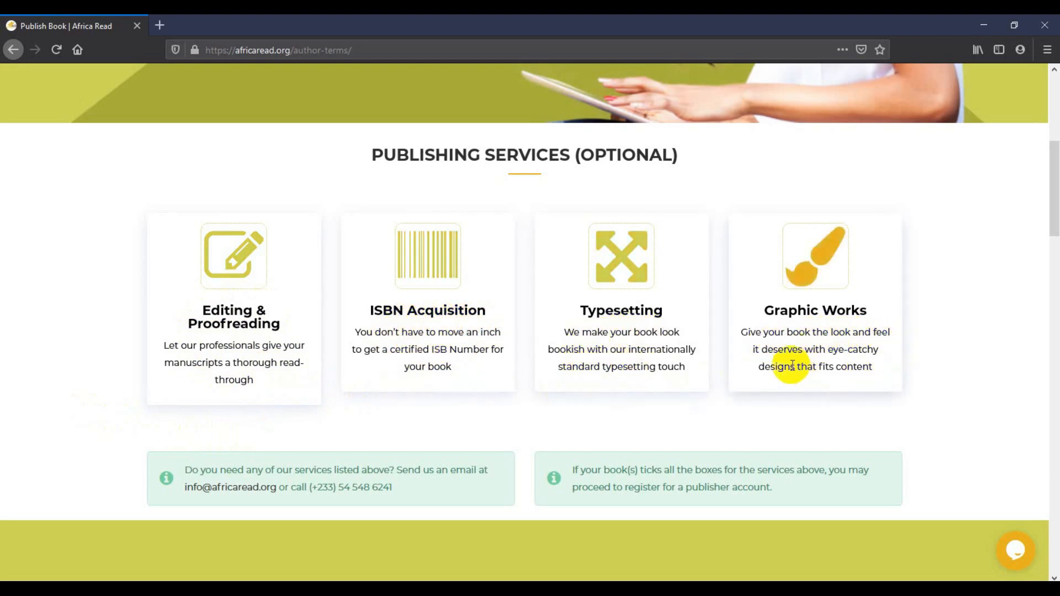
scroll(188, 406, down, 2)
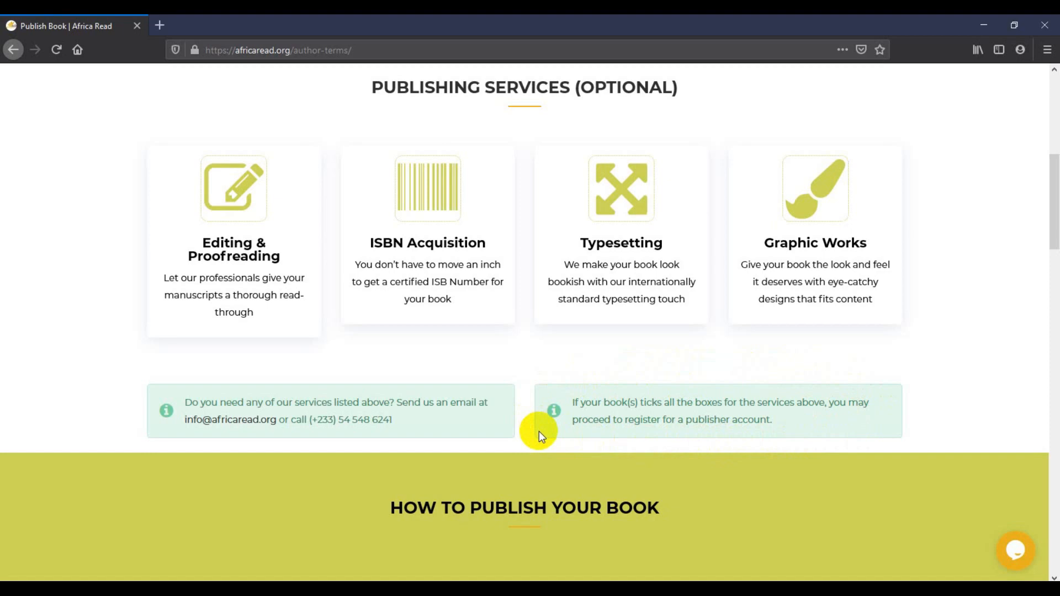
scroll(539, 432, down, 10)
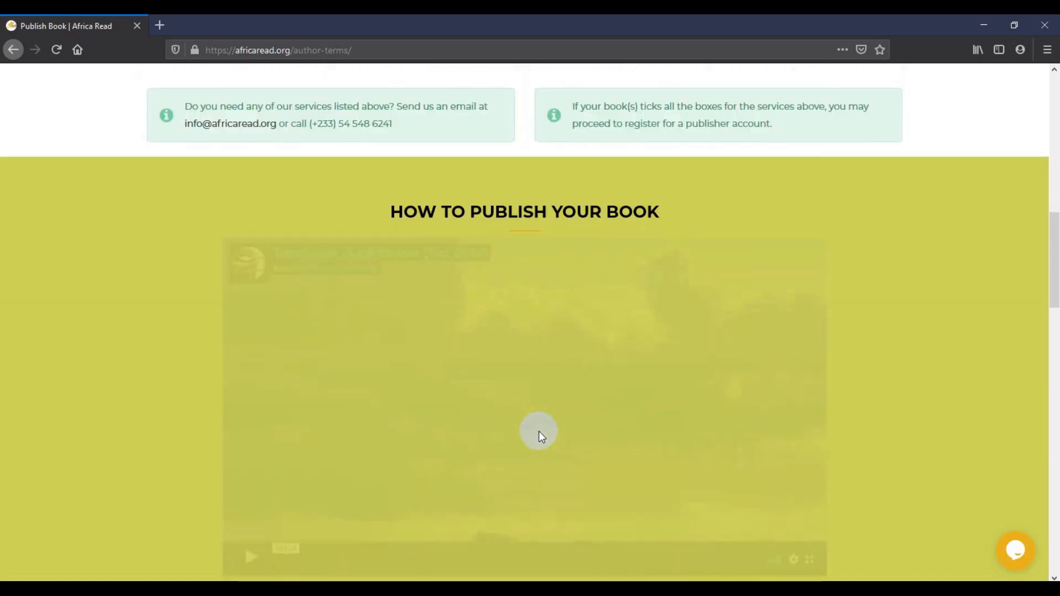
scroll(539, 431, down, 2)
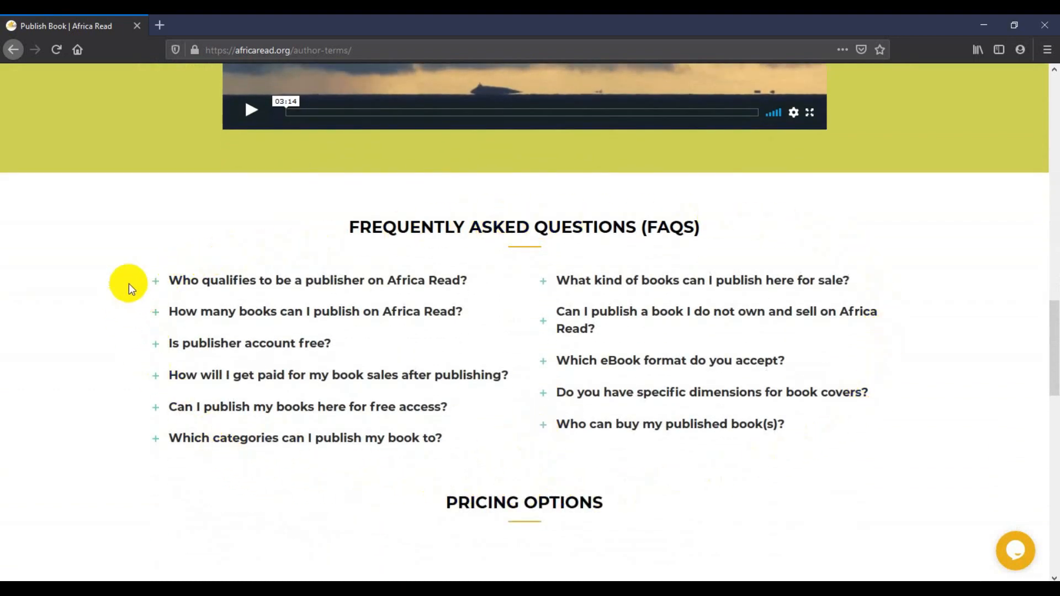
click(184, 283)
click(184, 282)
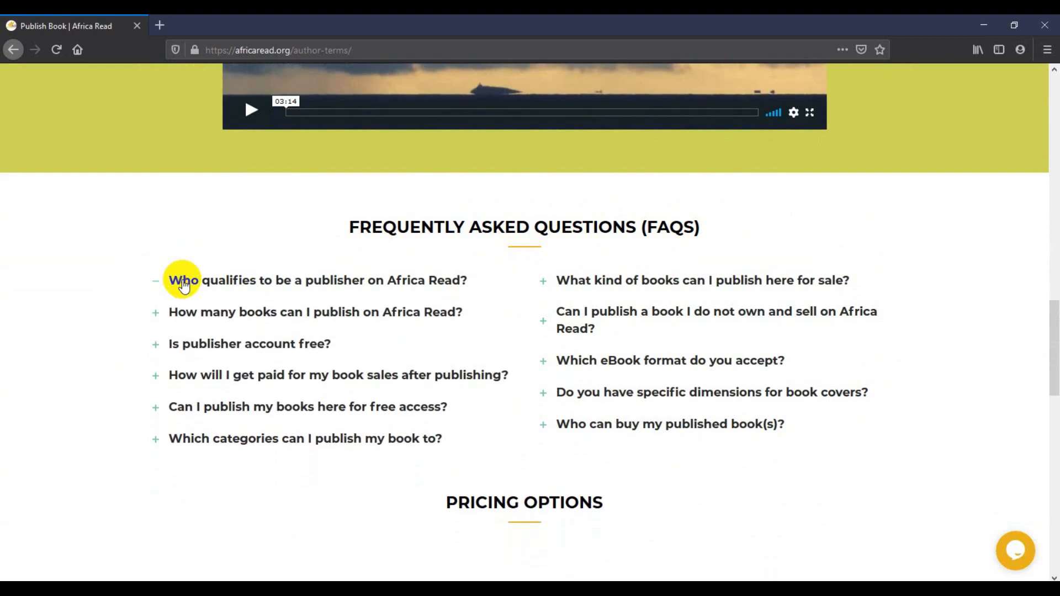
click(200, 314)
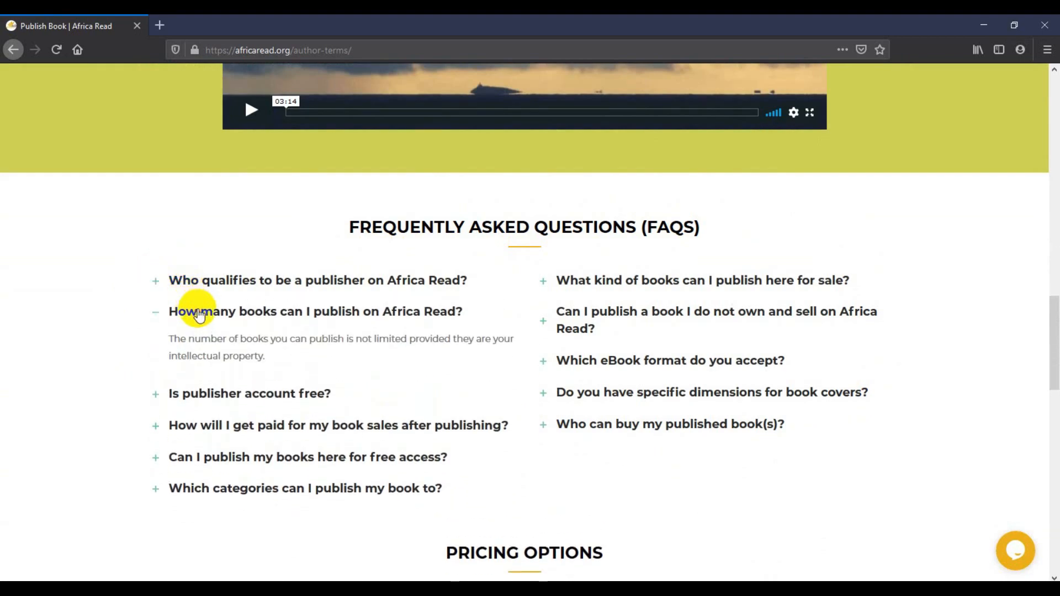
click(199, 313)
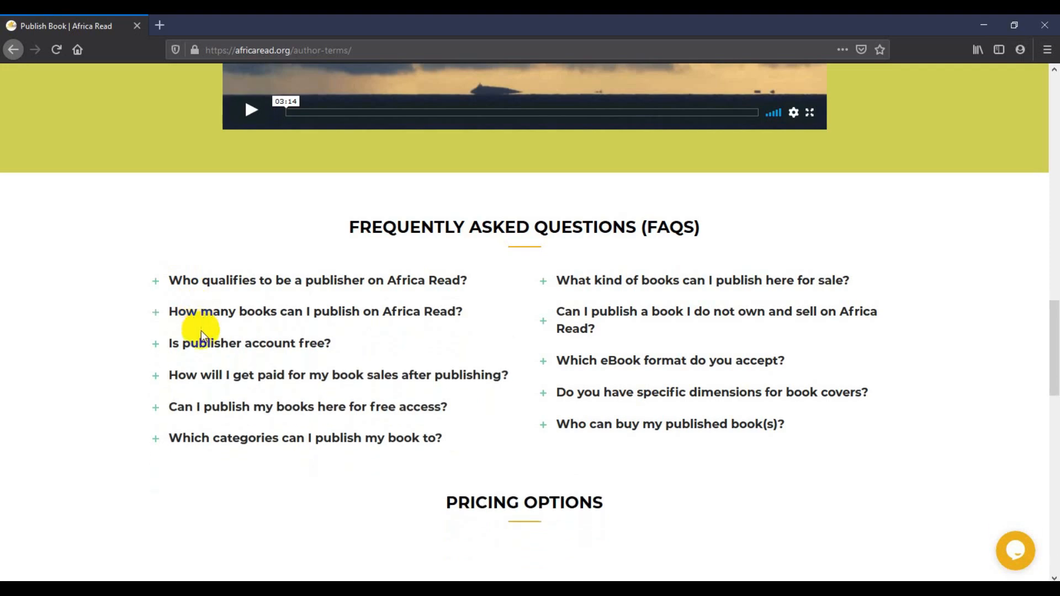
click(206, 345)
click(204, 344)
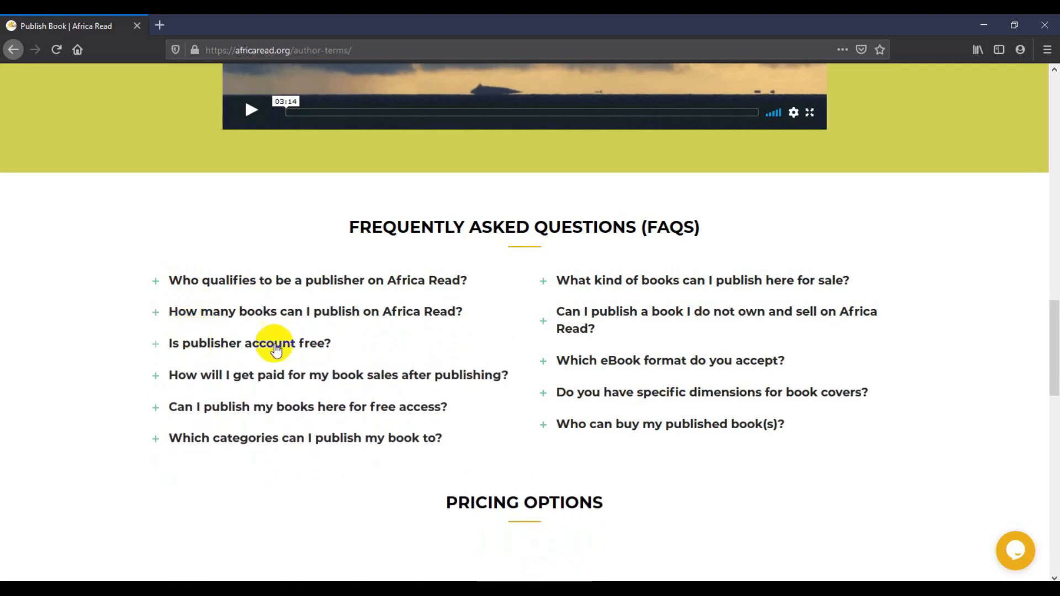
click(666, 423)
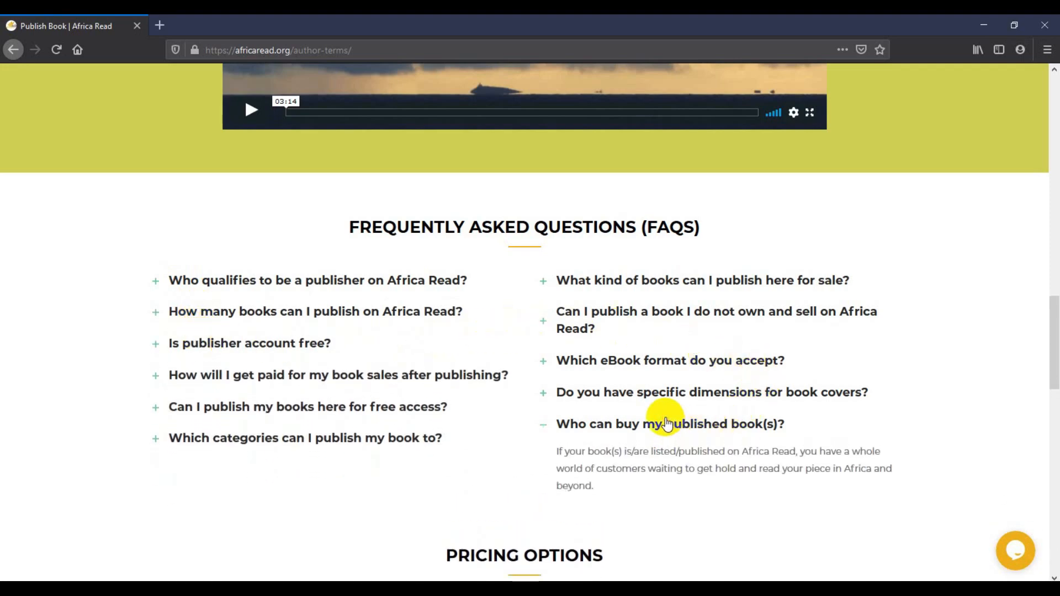
click(665, 422)
scroll(473, 296, down, 3)
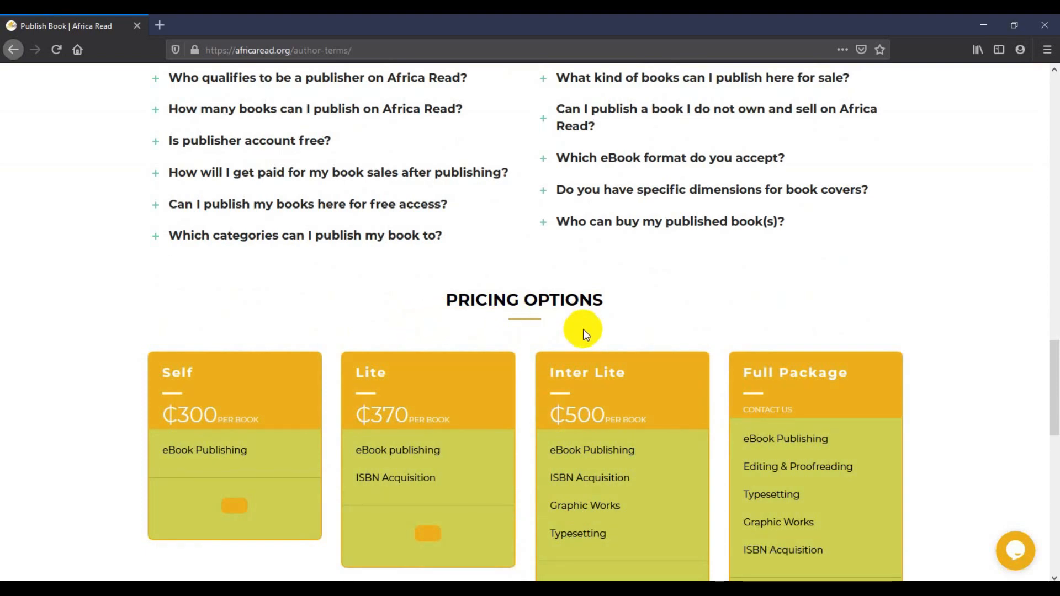
Scroll past the pricing cards and open the author registration form via Publish Your Book Now!
scroll(160, 288, down, 3)
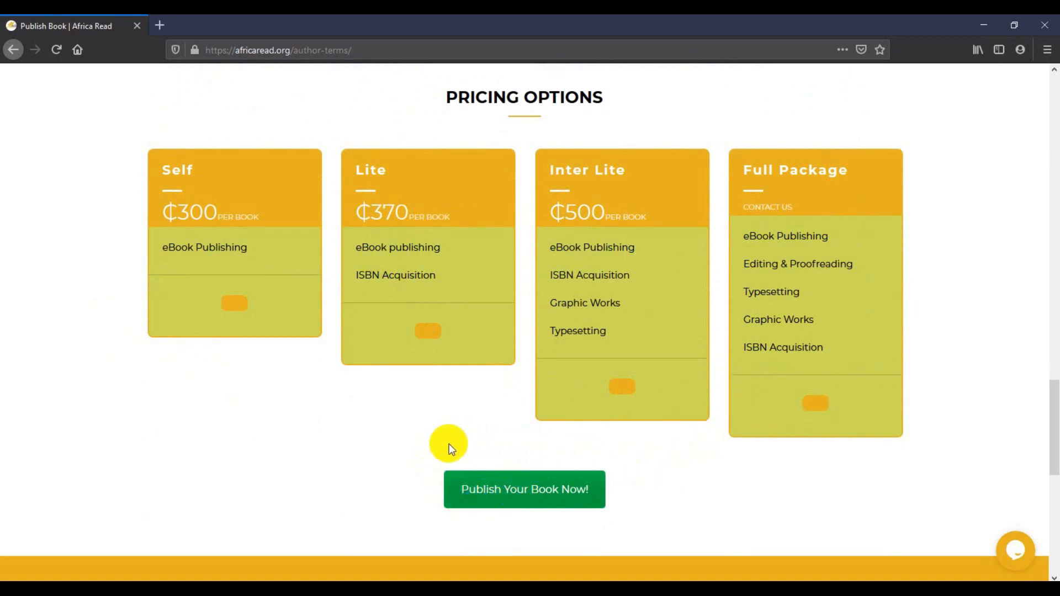
scroll(433, 475, down, 2)
click(491, 422)
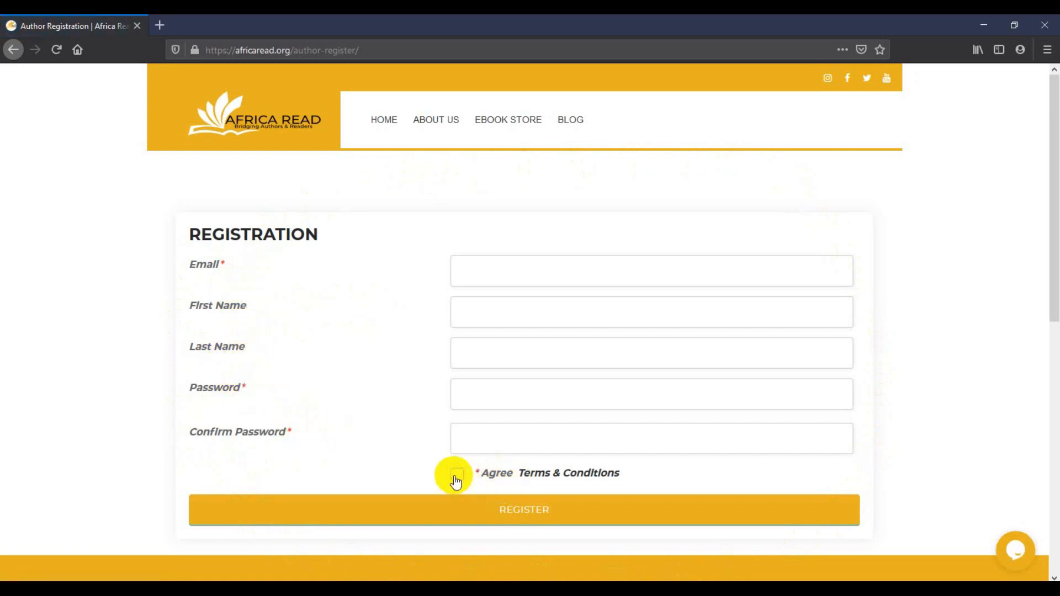
Fill in the author's e-mail, first name, last name, password and password confirmation
click(492, 273)
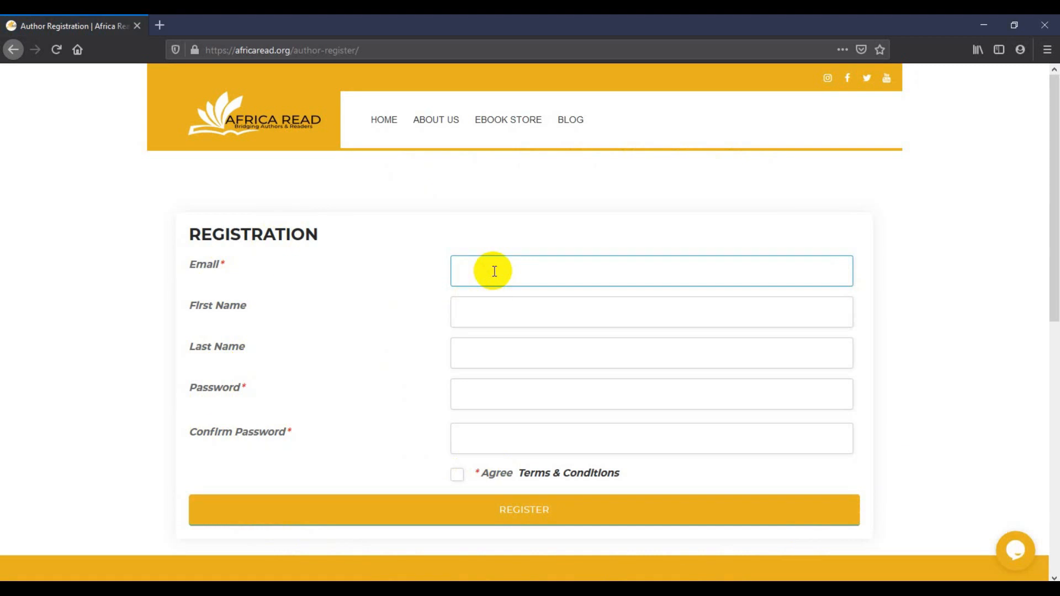
key(Tab)
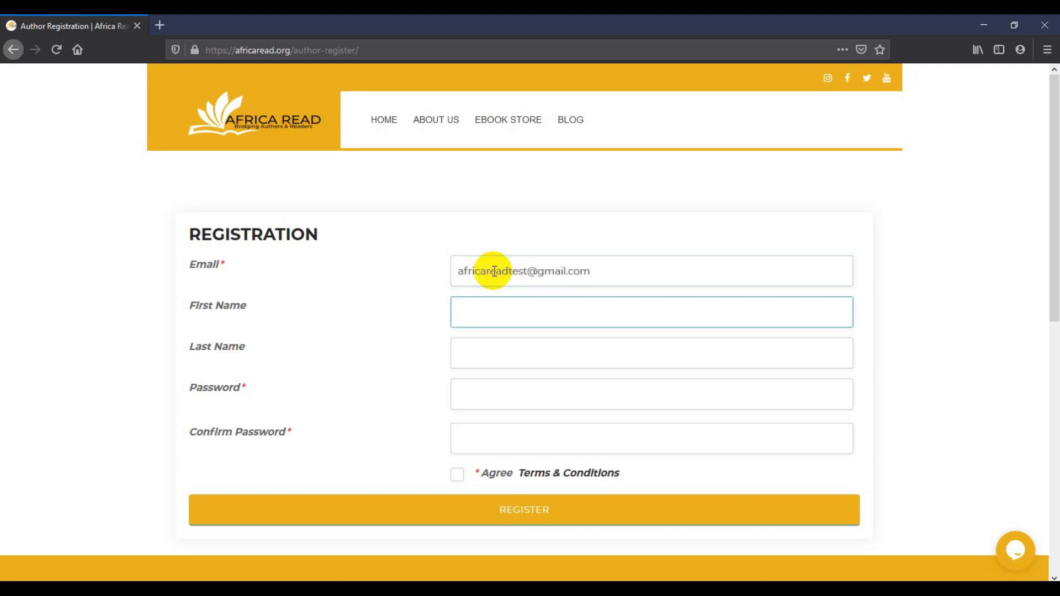
text(Africa)
key(Tab)
text(Read)
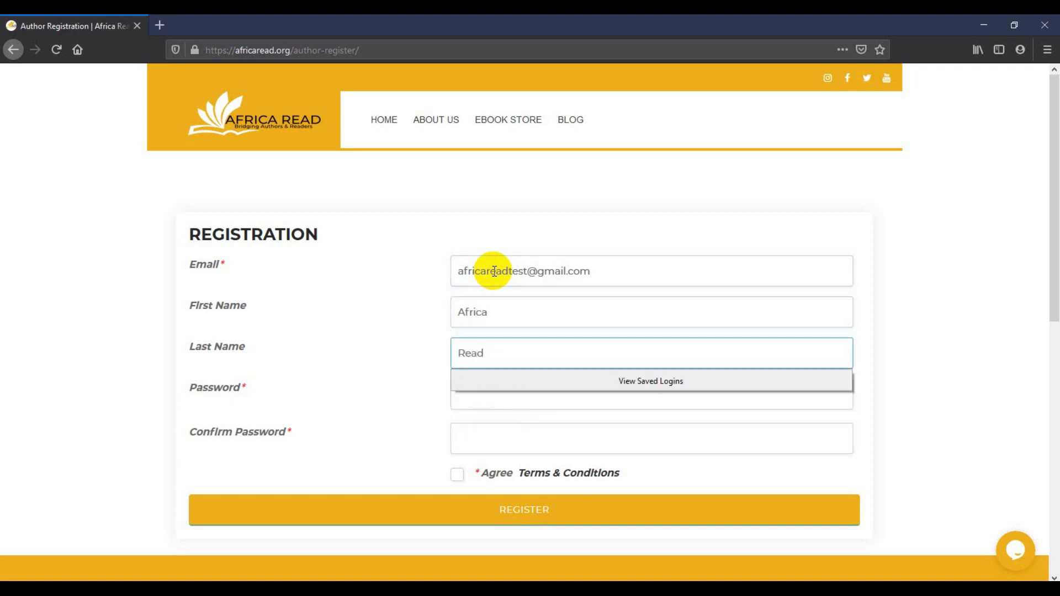
key(Tab)
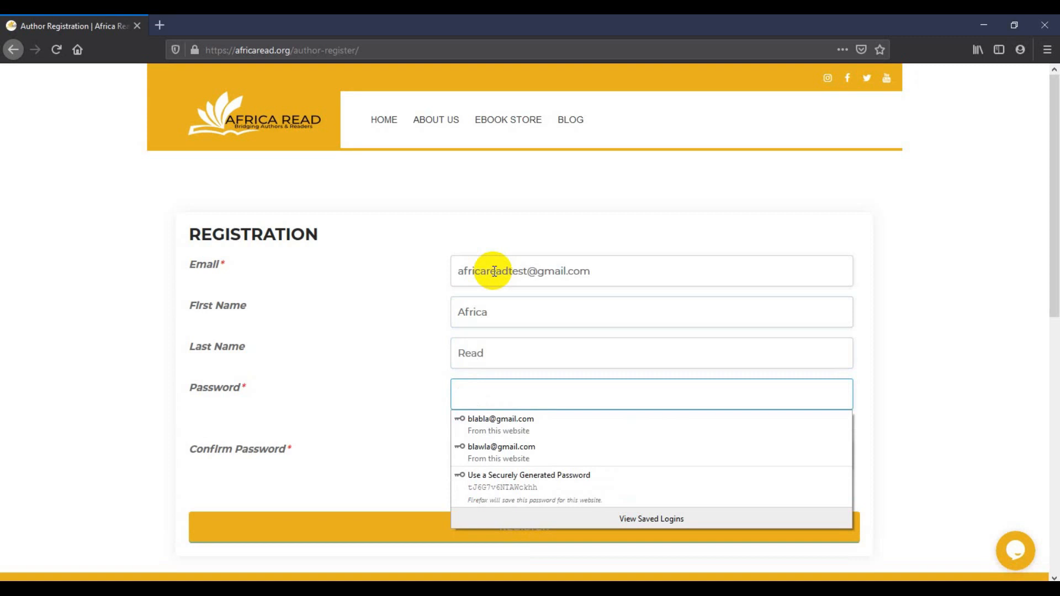
text(africaread1)
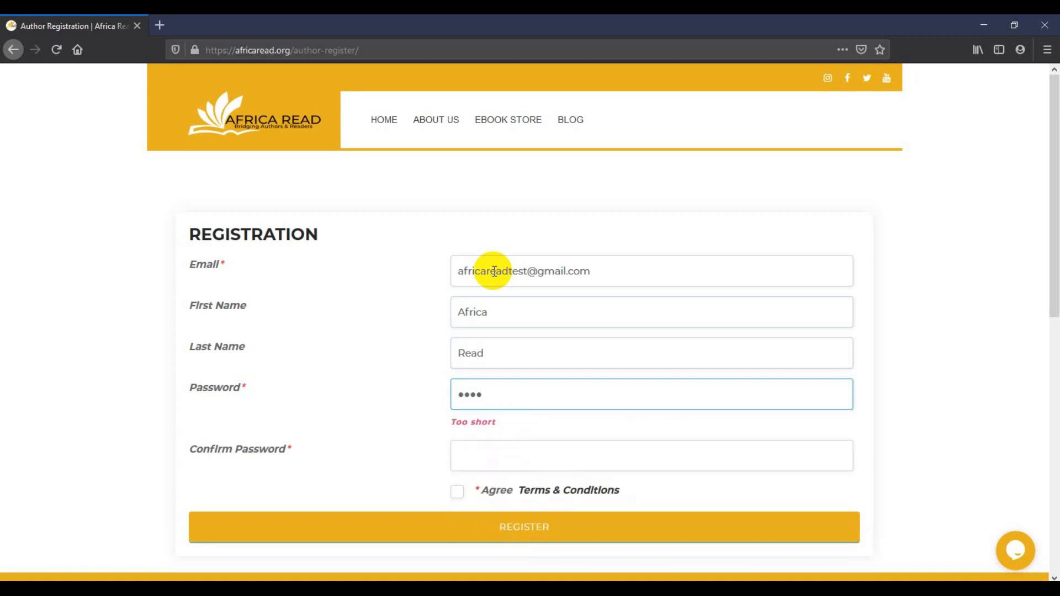
text(23)
key(Tab)
text(africaread123)
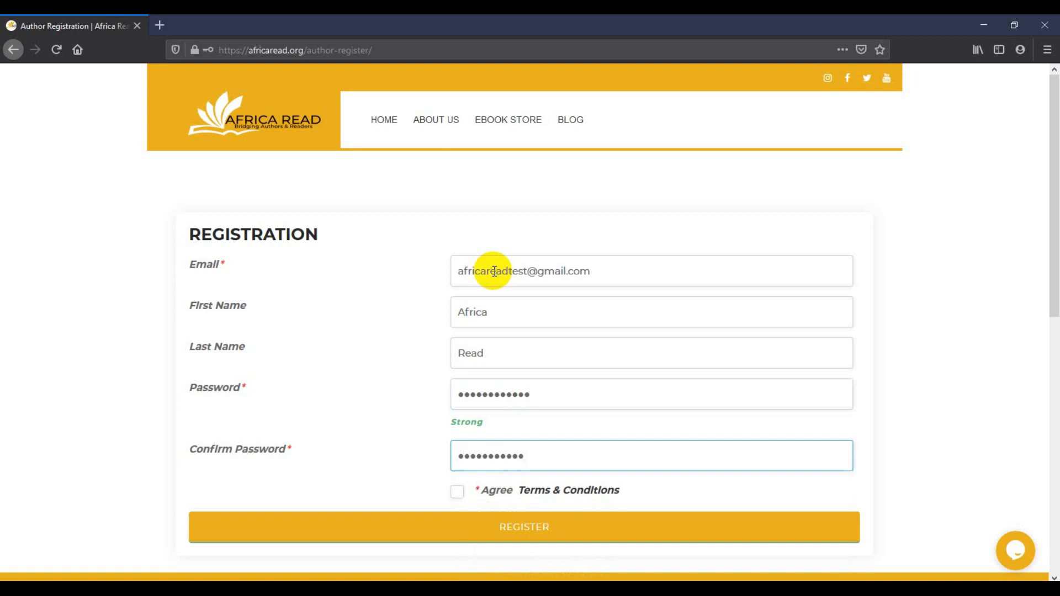
click(406, 471)
Submit the registration form and save the new login in Firefox
scroll(406, 472, down, 3)
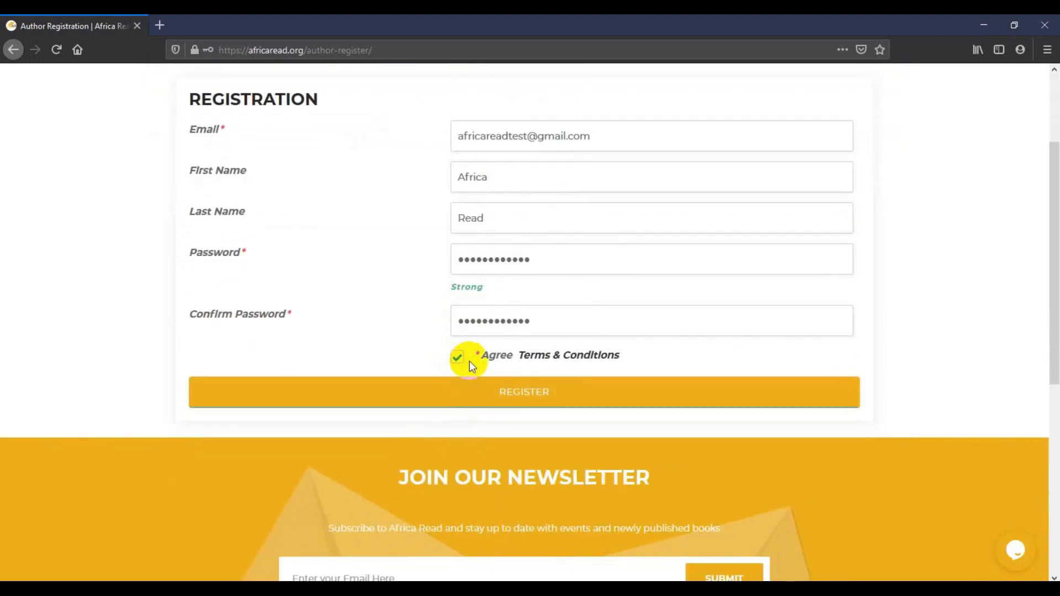
click(552, 397)
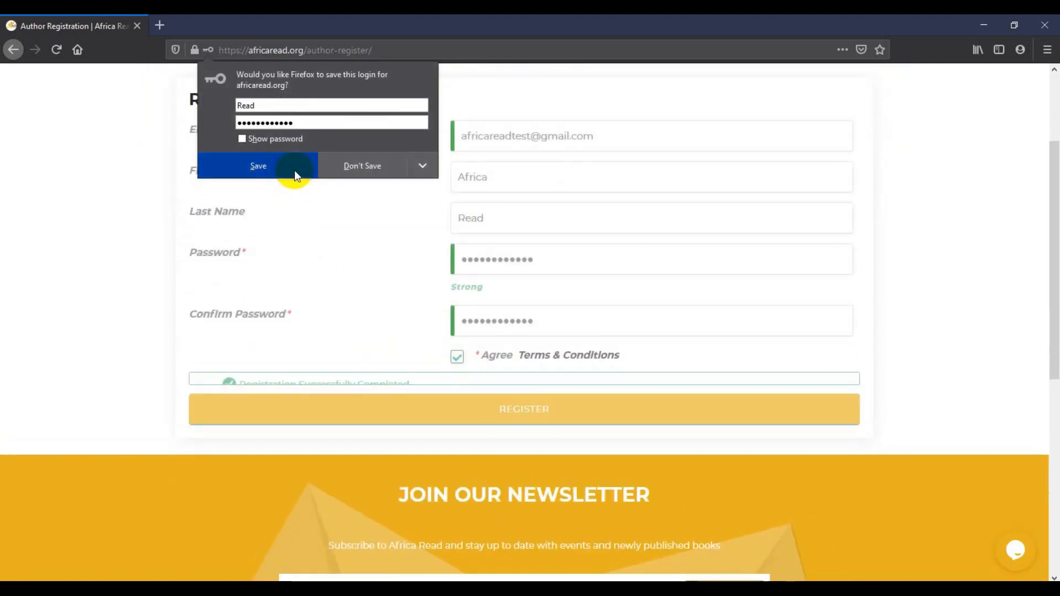
click(293, 170)
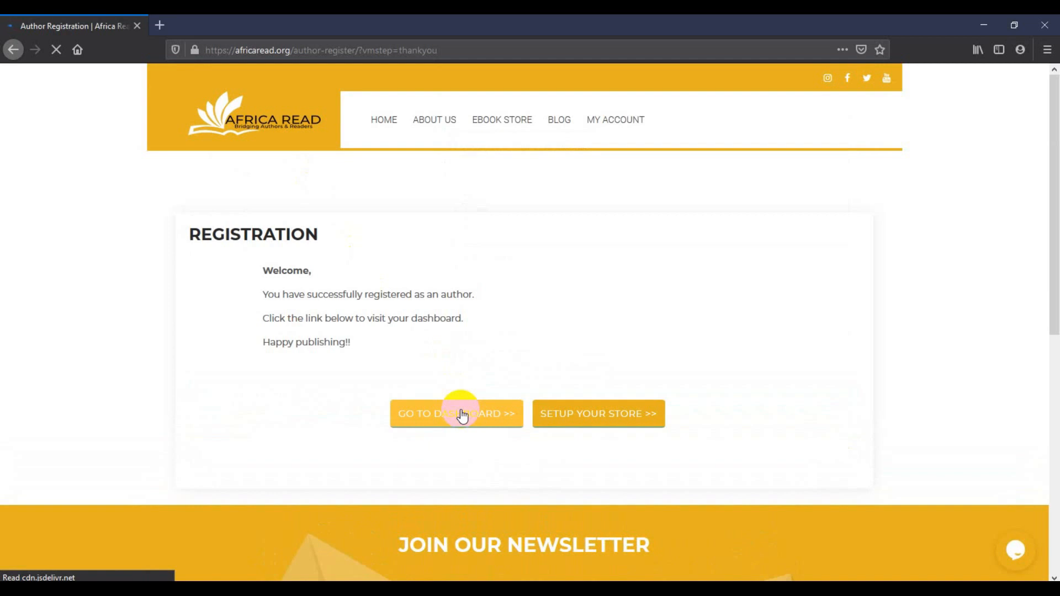
Go from the registration welcome page to the Author Dashboard via GO TO DASHBOARD >>
click(462, 415)
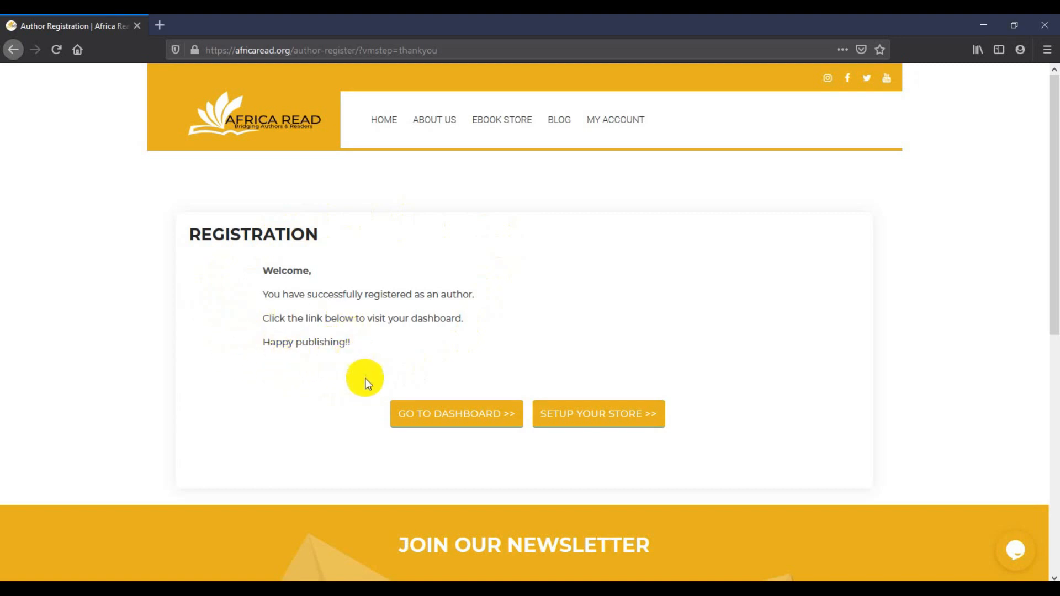
click(498, 429)
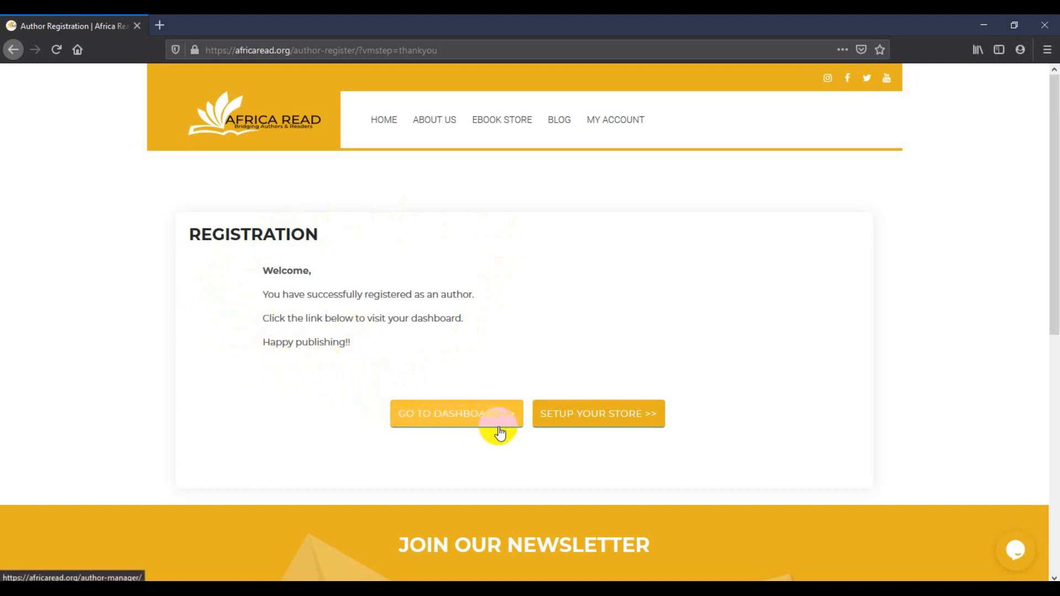
click(464, 431)
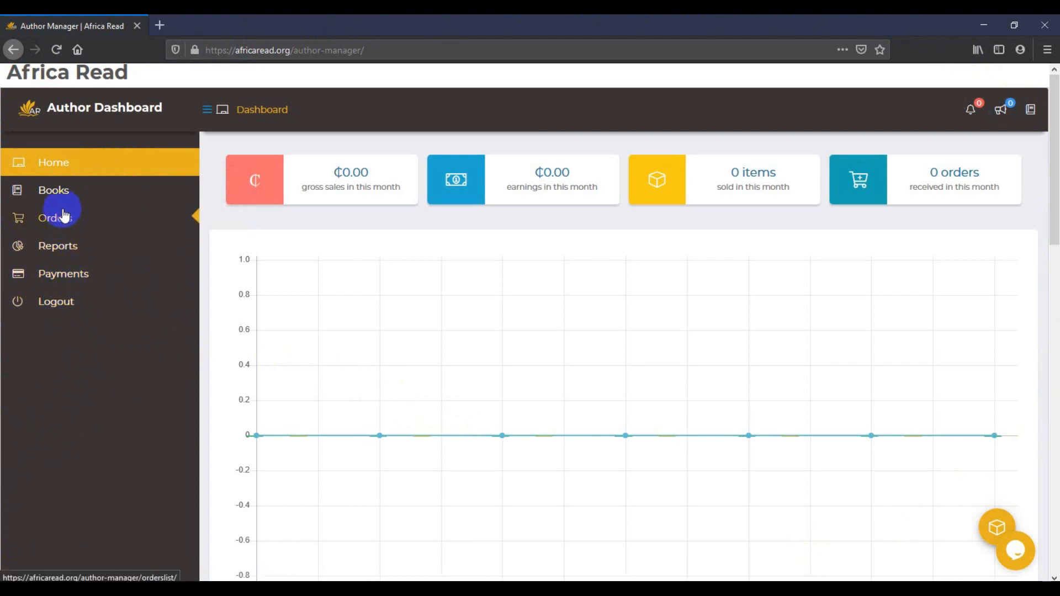
Open the Books list from the sidebar and start a new book with Publish New Book
mouse_move(66, 200)
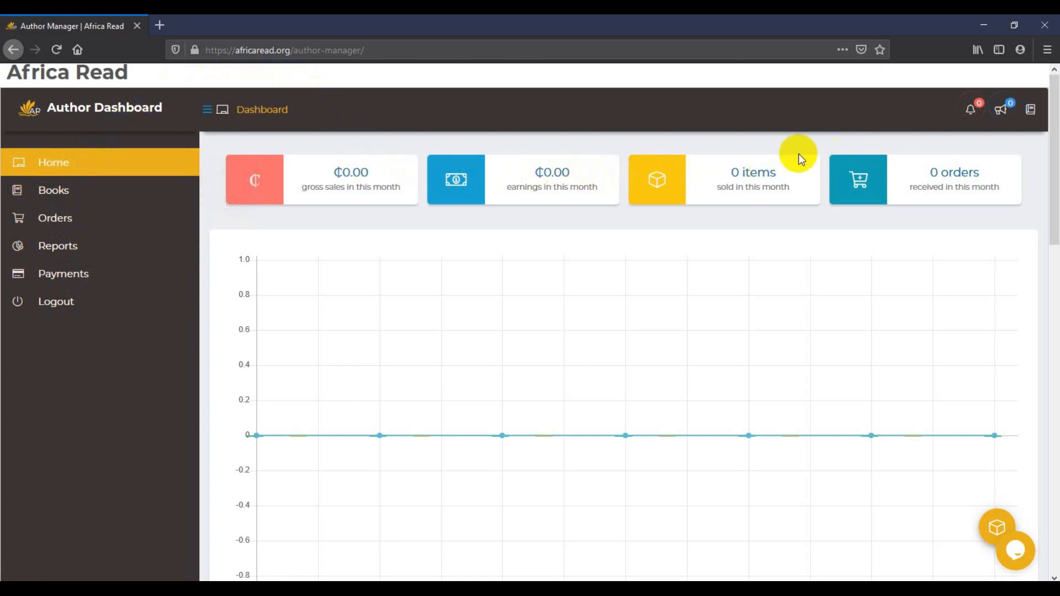
mouse_move(21, 190)
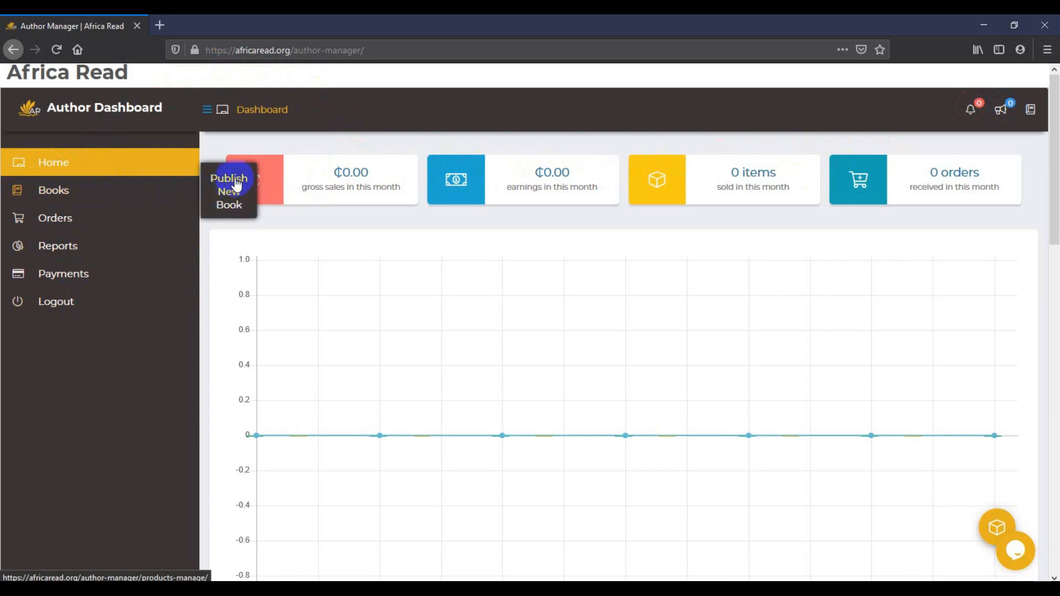
click(55, 191)
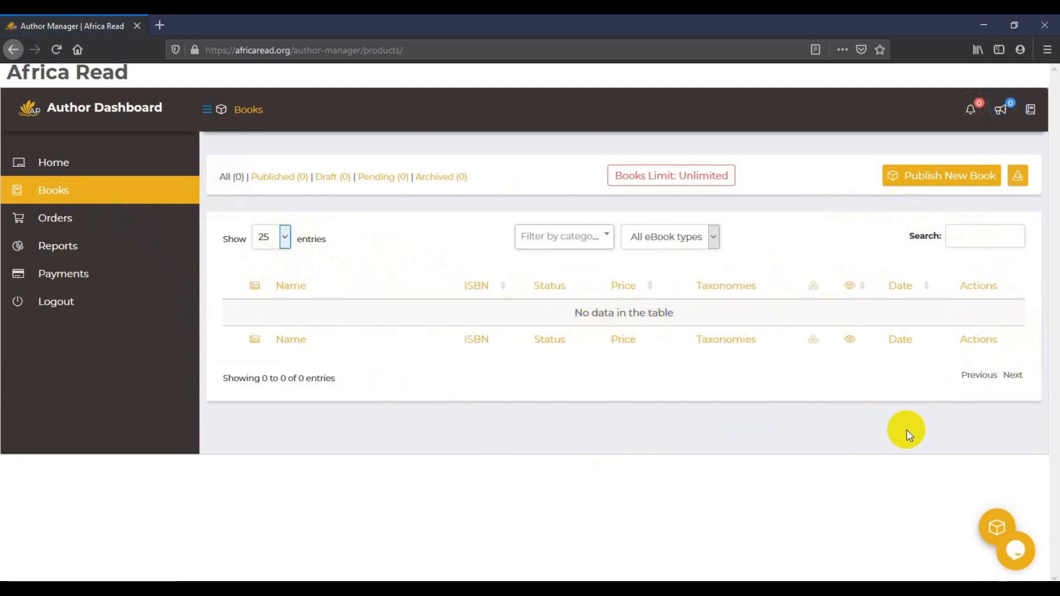
click(960, 186)
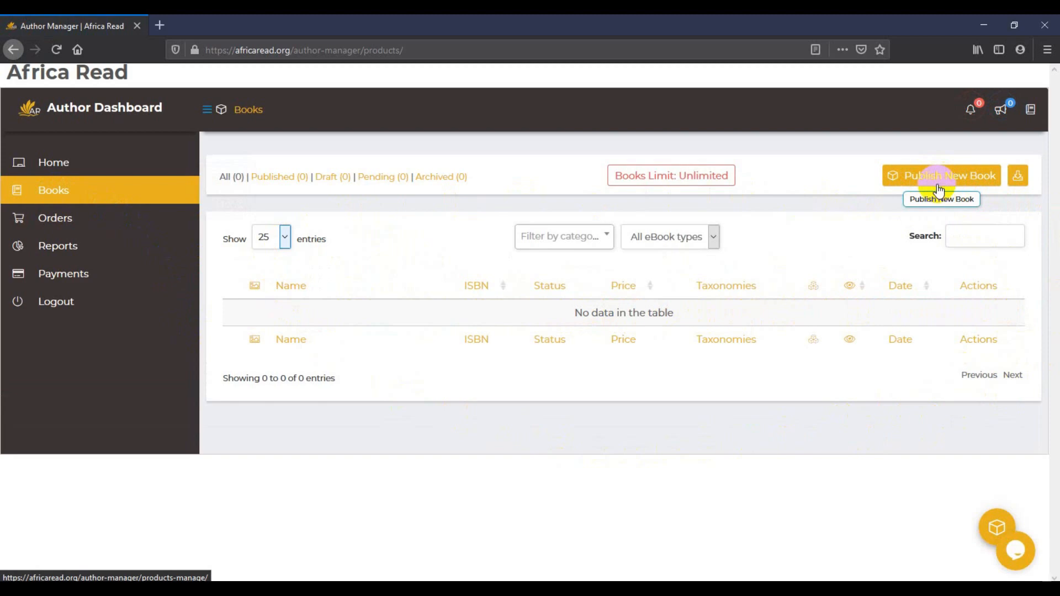
click(938, 190)
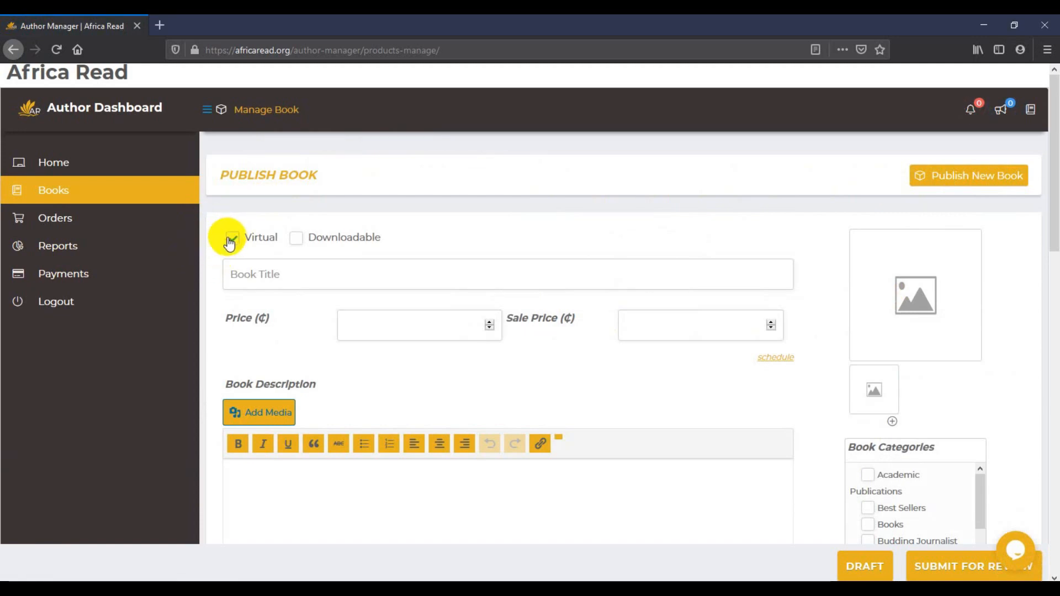
Mark the book Downloadable, title it 'The Lost Coin' and set its price to 14.99
click(297, 239)
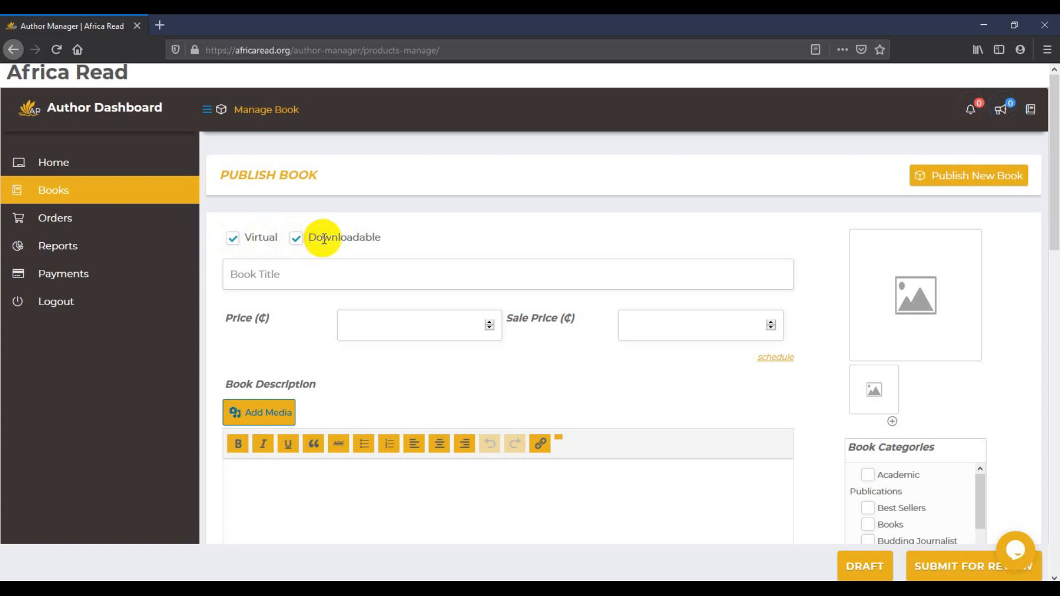
click(307, 275)
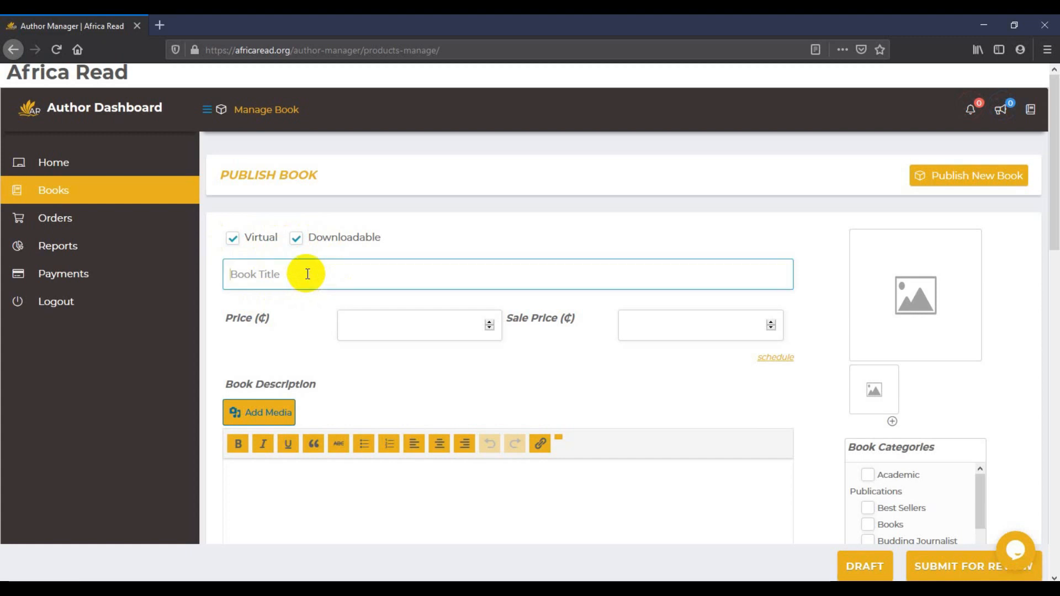
text(The L)
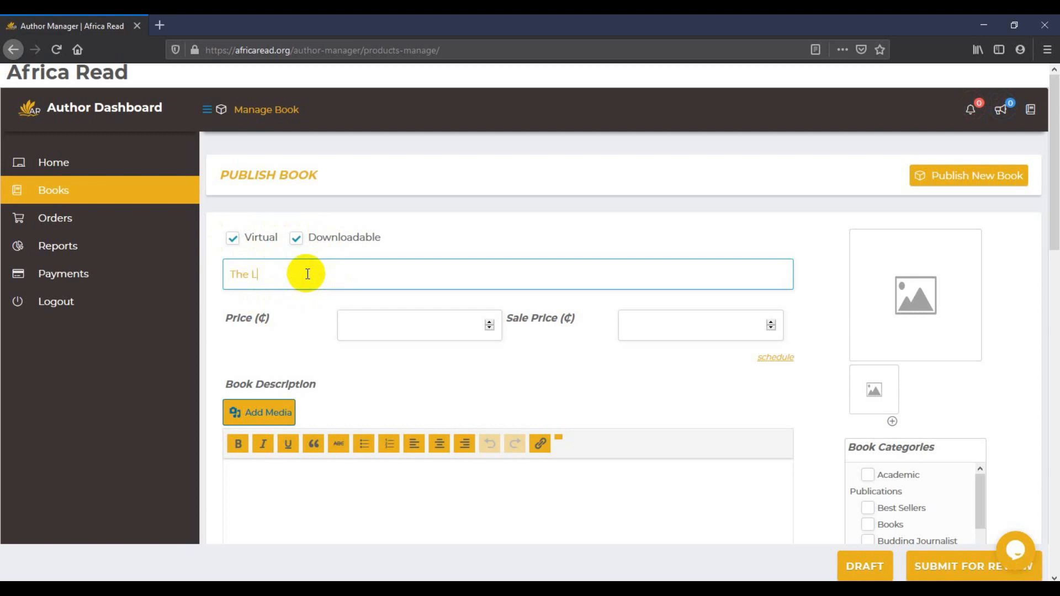
text(ost Co)
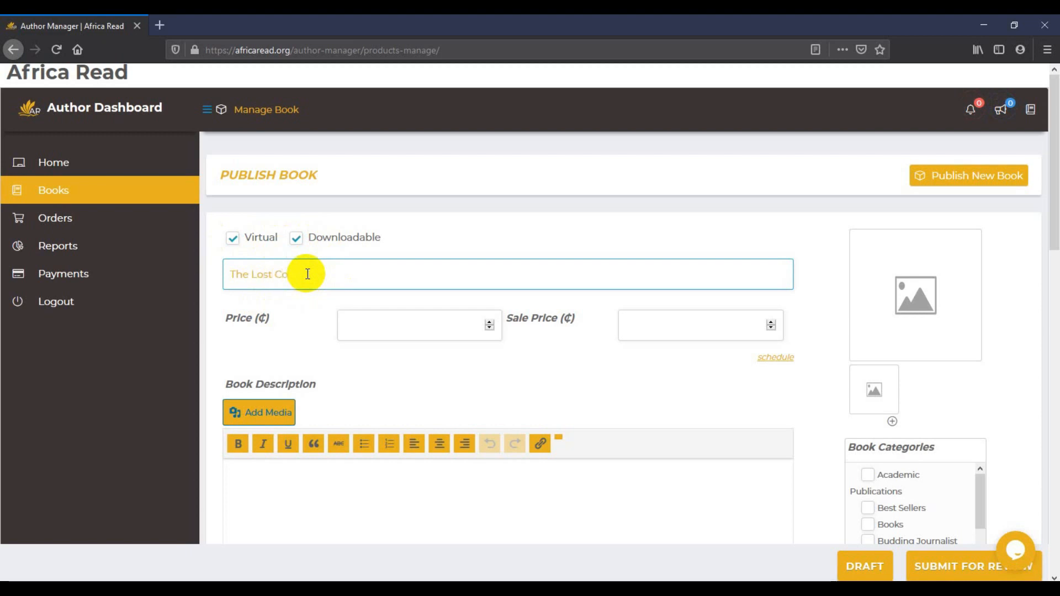
text(in)
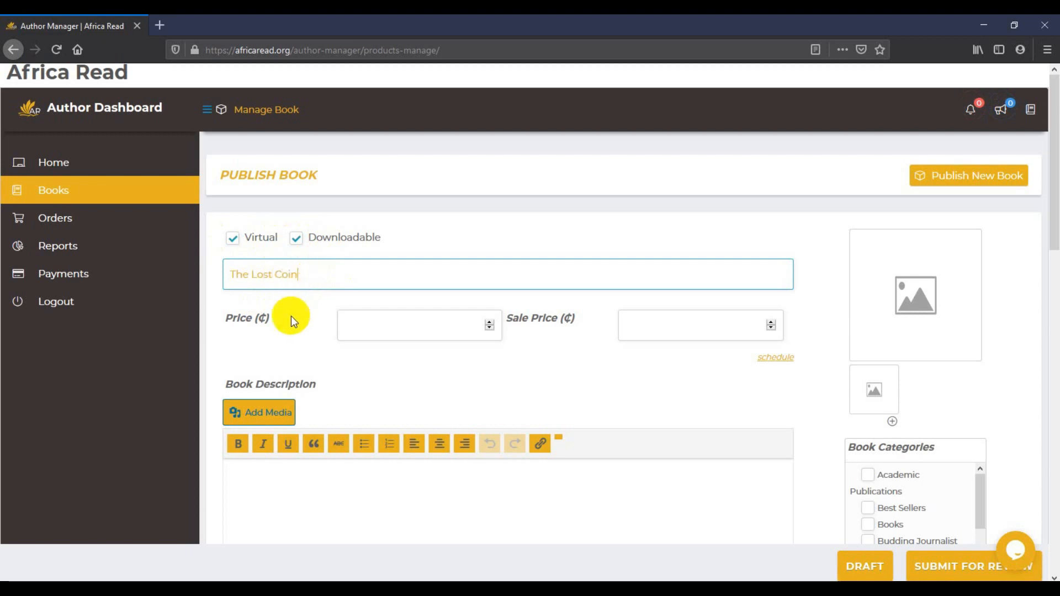
click(287, 324)
scroll(273, 288, down, 1)
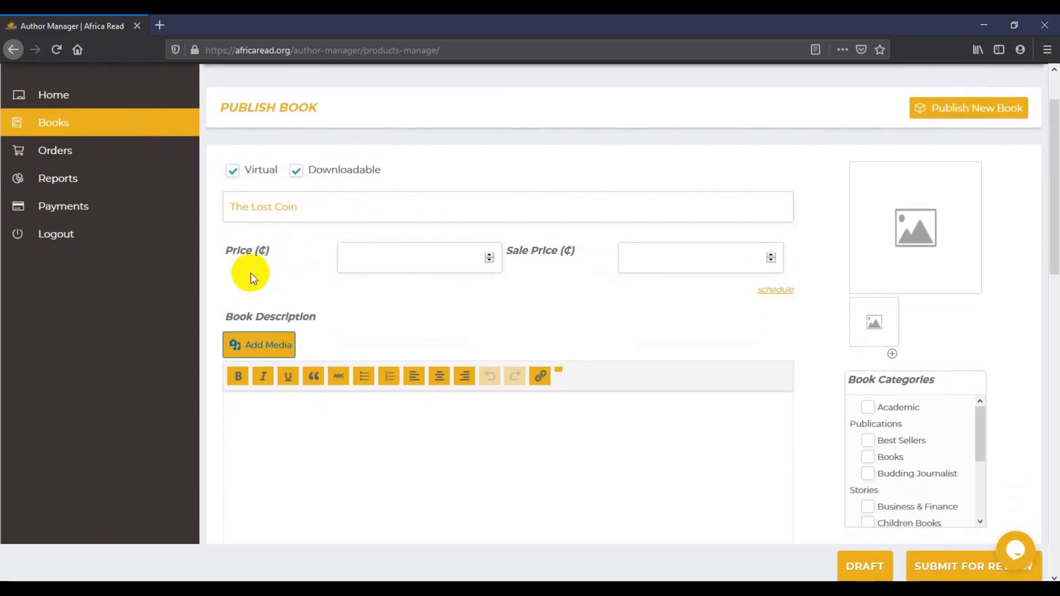
click(364, 260)
text(1)
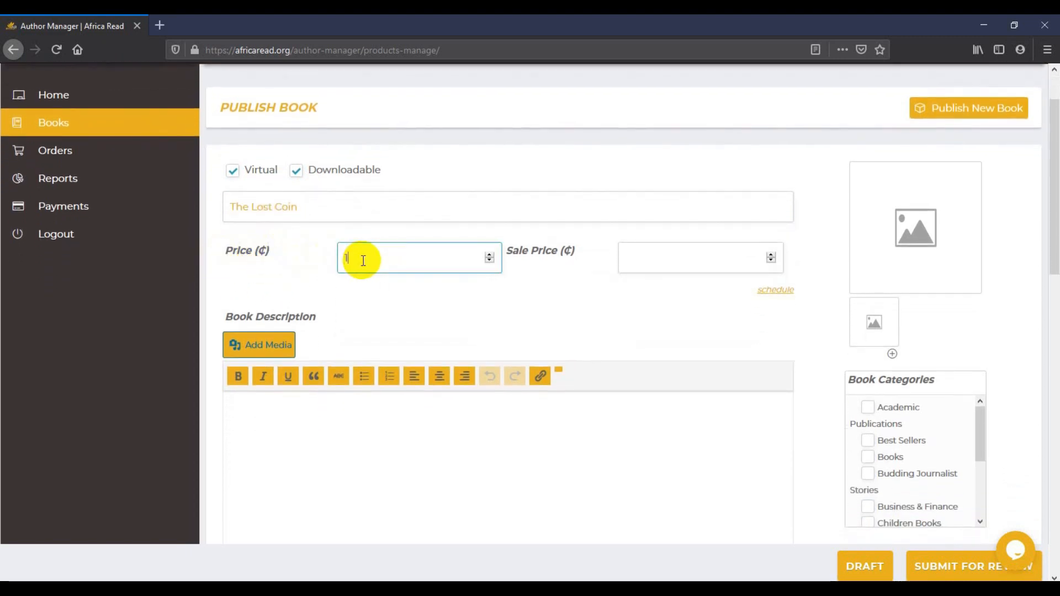
text(4.99)
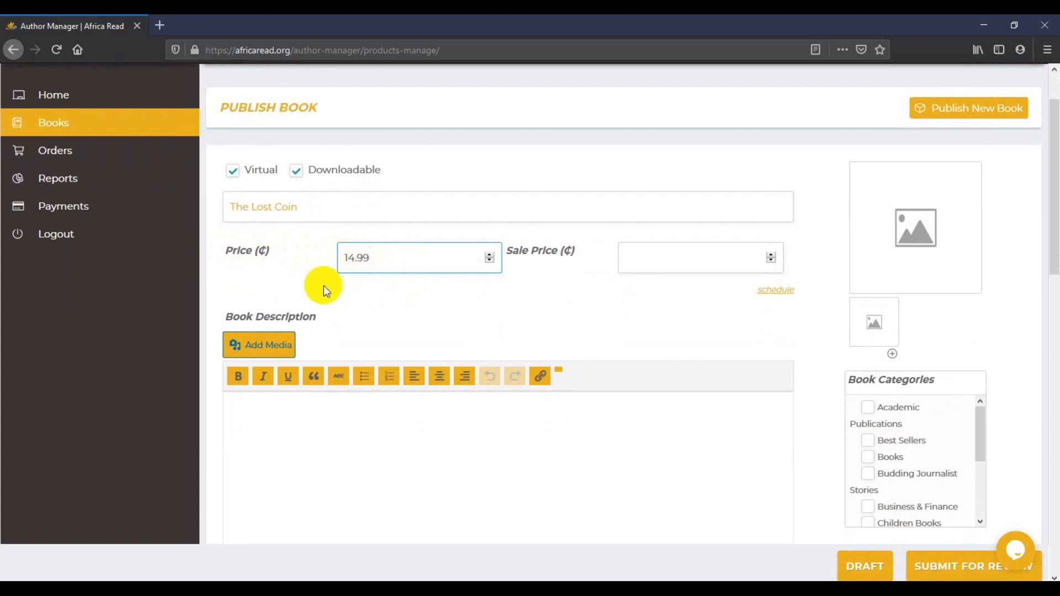
click(304, 278)
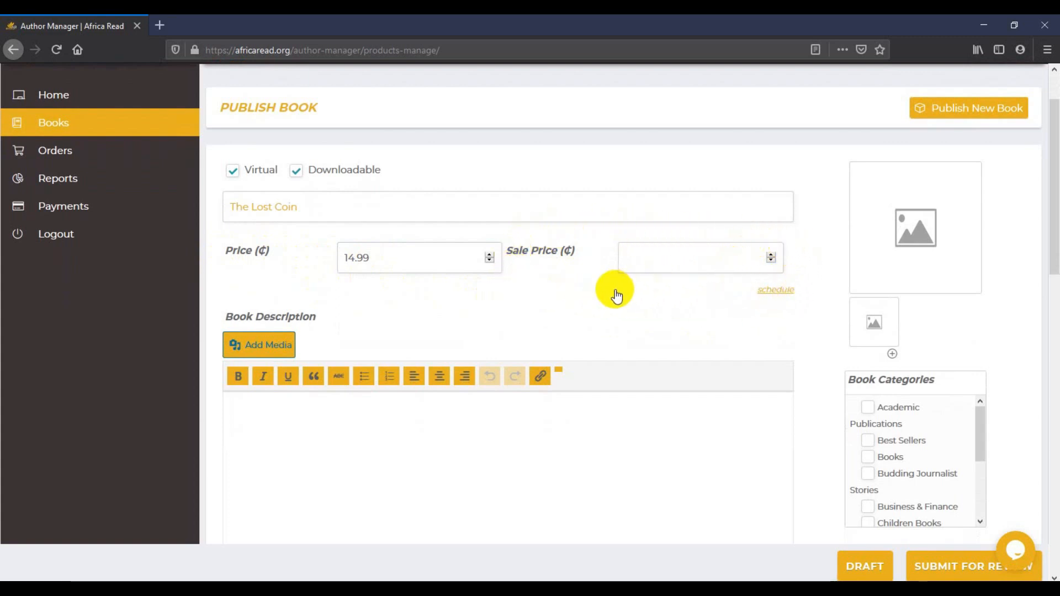
click(267, 281)
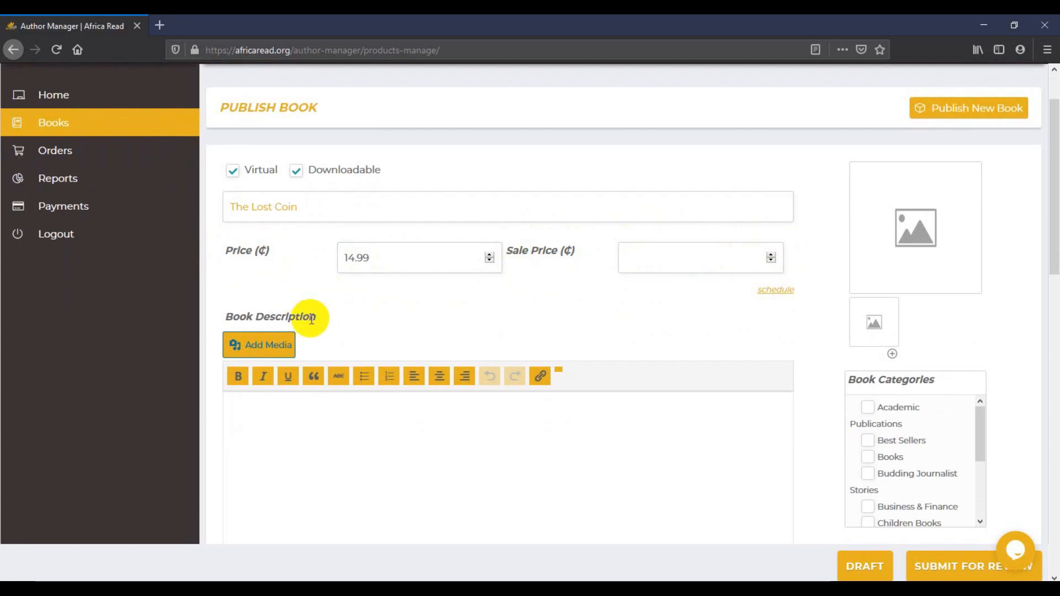
scroll(311, 317, down, 2)
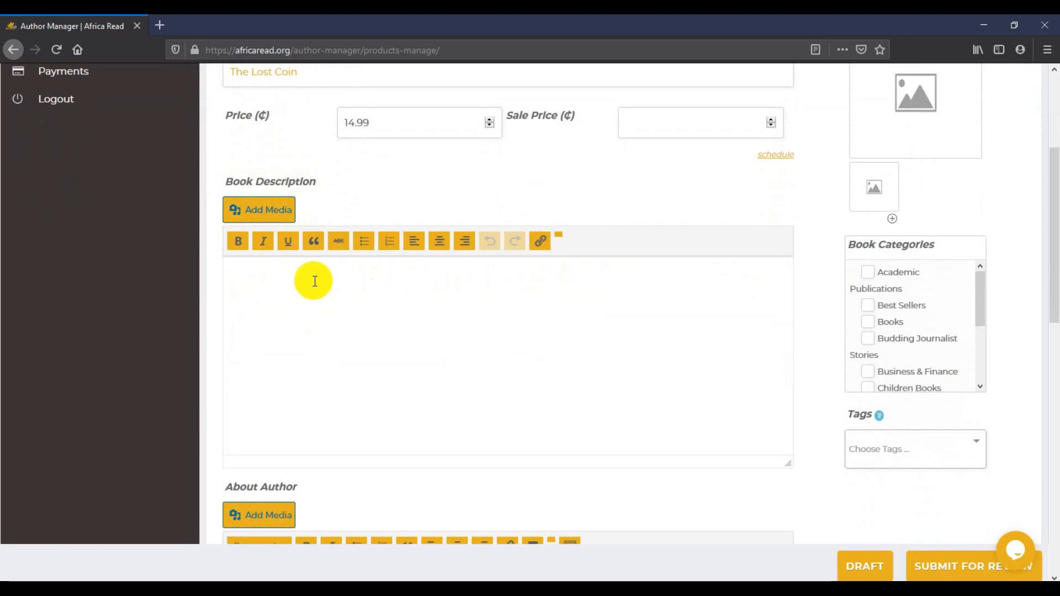
Type the description 'This book talks about a certain precious coin that was lost.'
click(280, 281)
text(This)
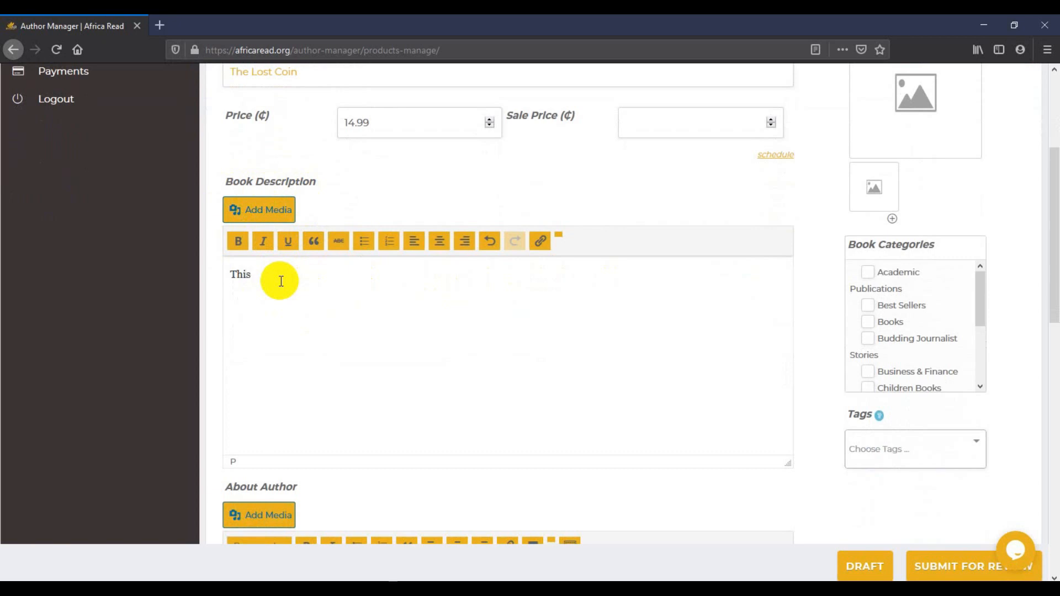
text( book)
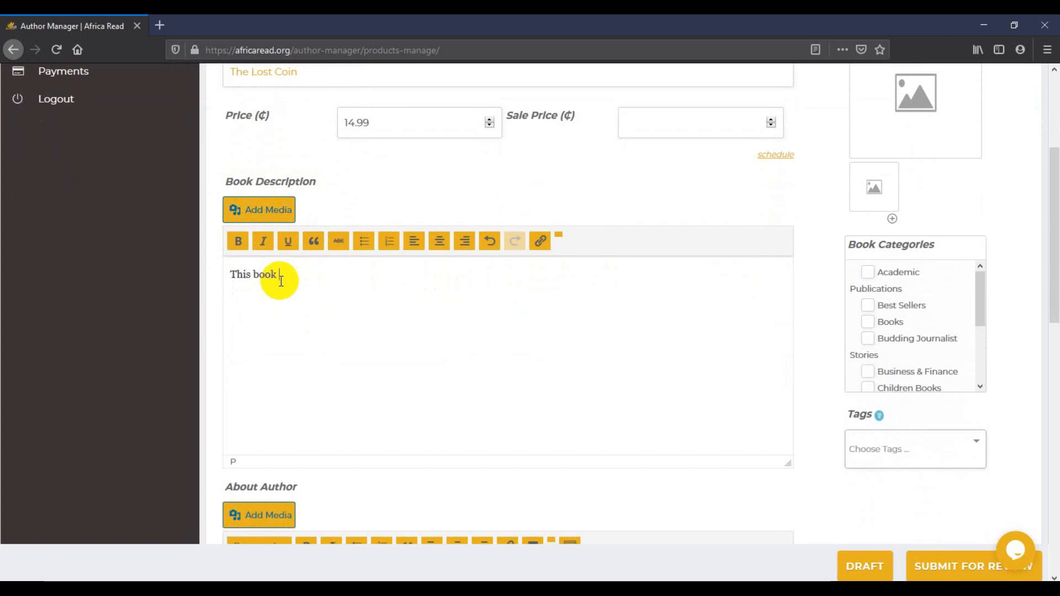
text( ta)
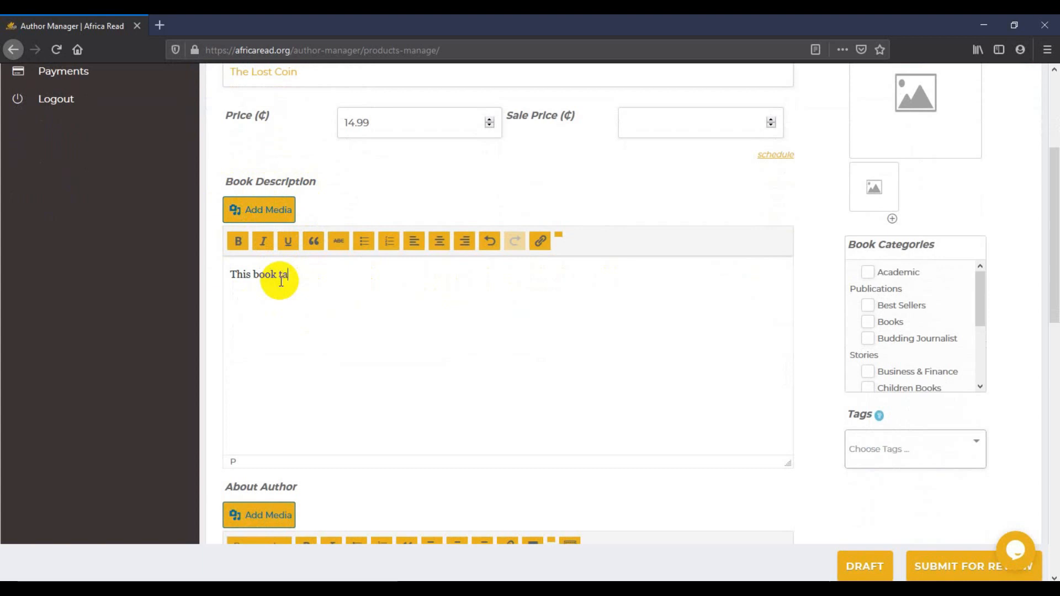
text(lks ab)
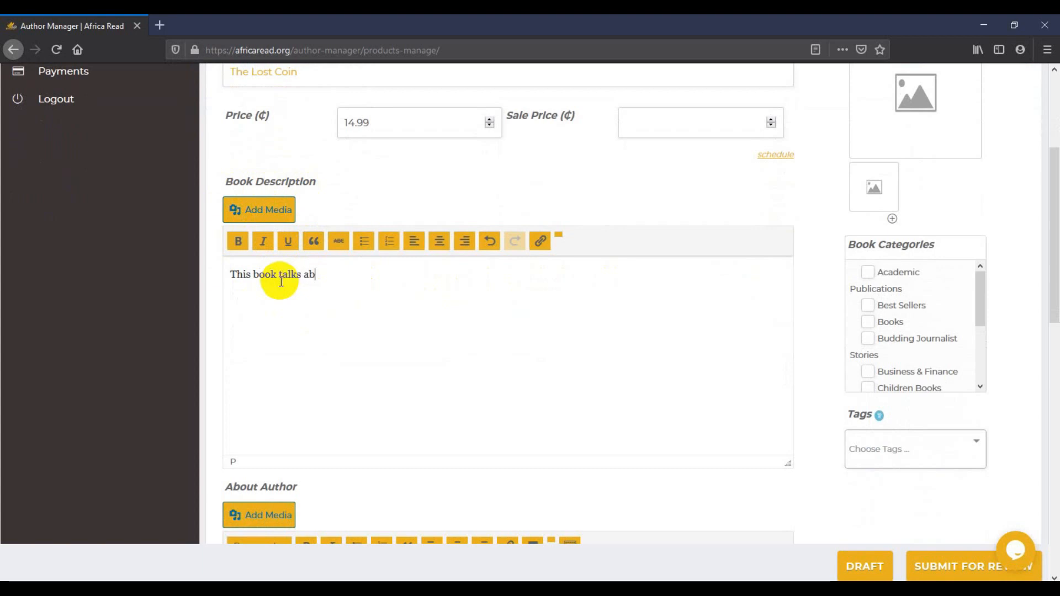
text(out a certa)
text(in precious)
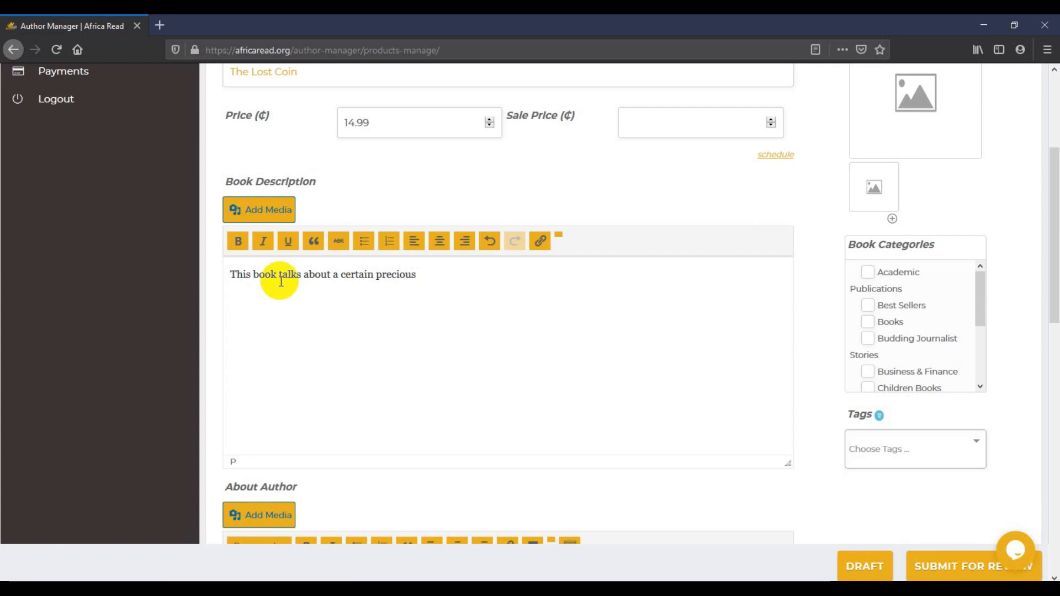
text( coin t)
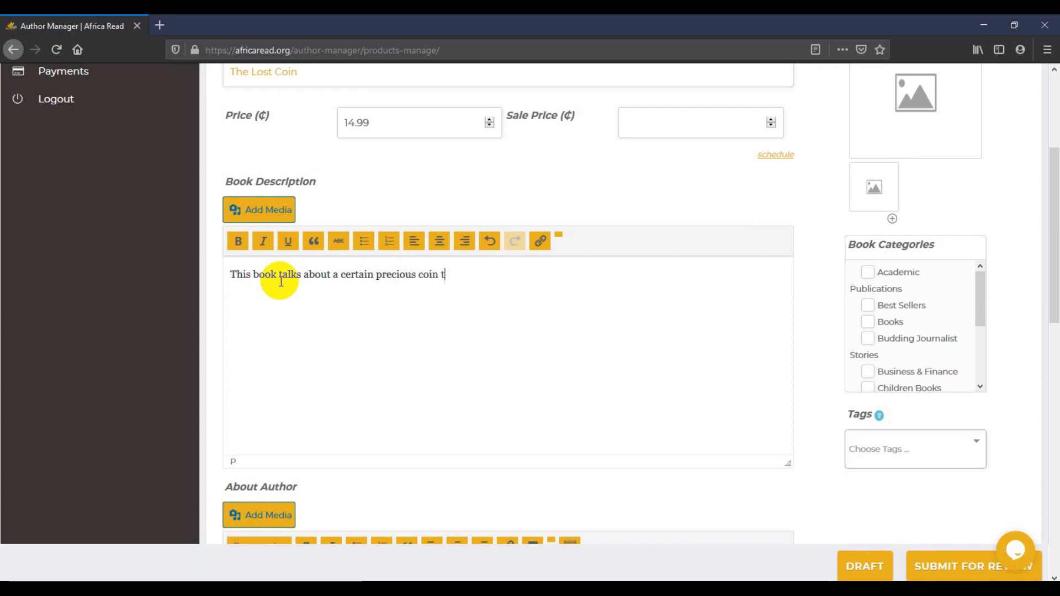
text(hat was lost.)
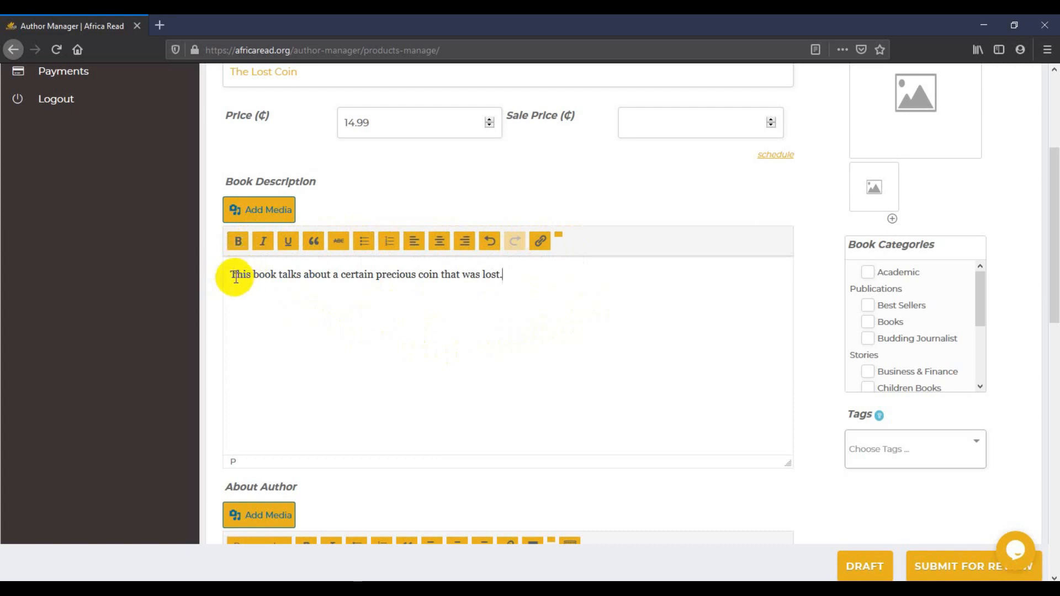
Make 'This book' bold and 'precious' italic in the description
drag(230, 276, 276, 274)
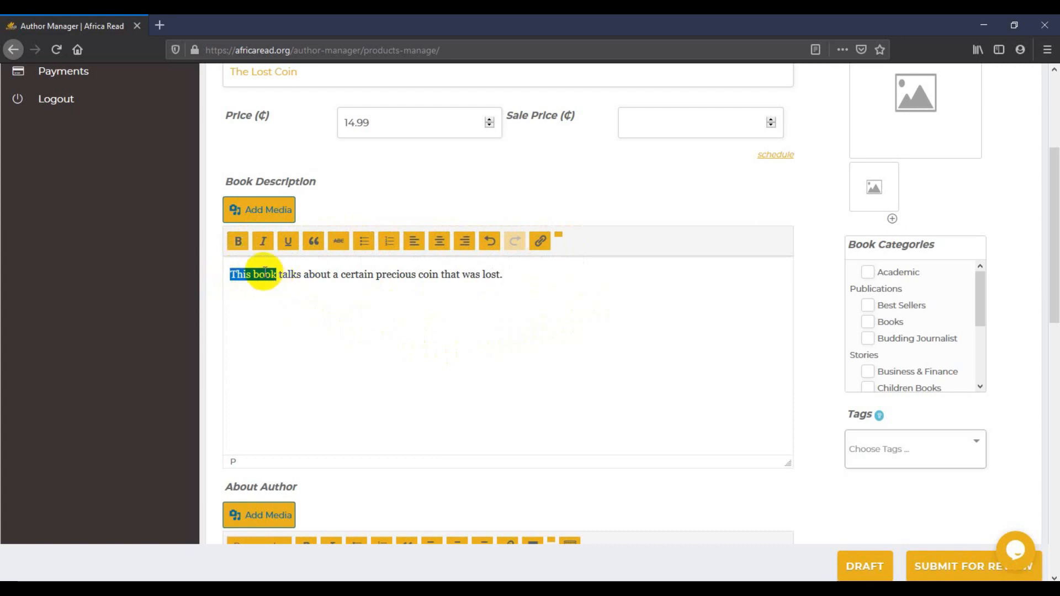
click(237, 243)
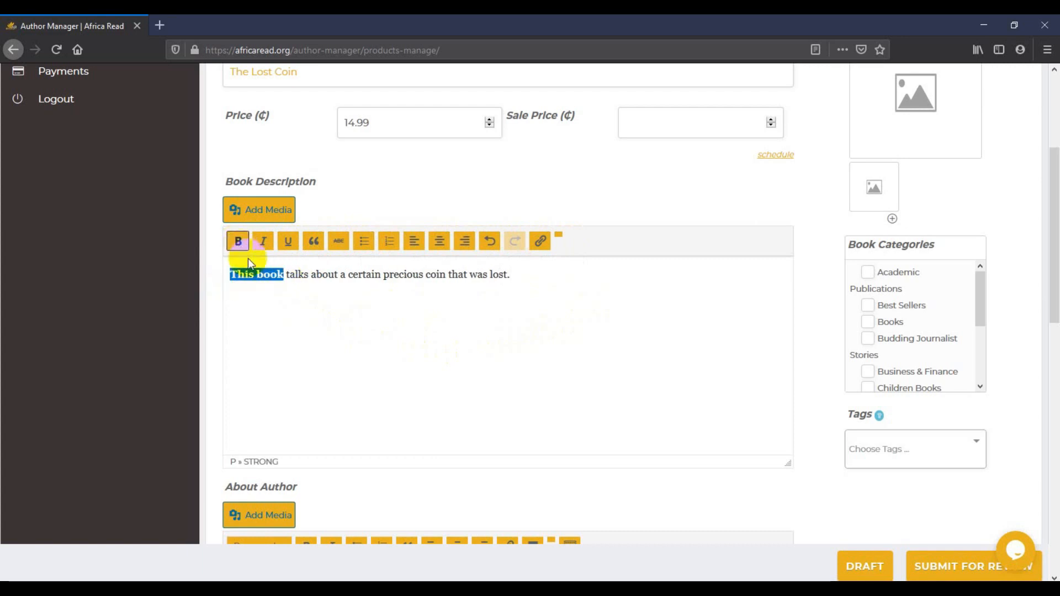
click(303, 277)
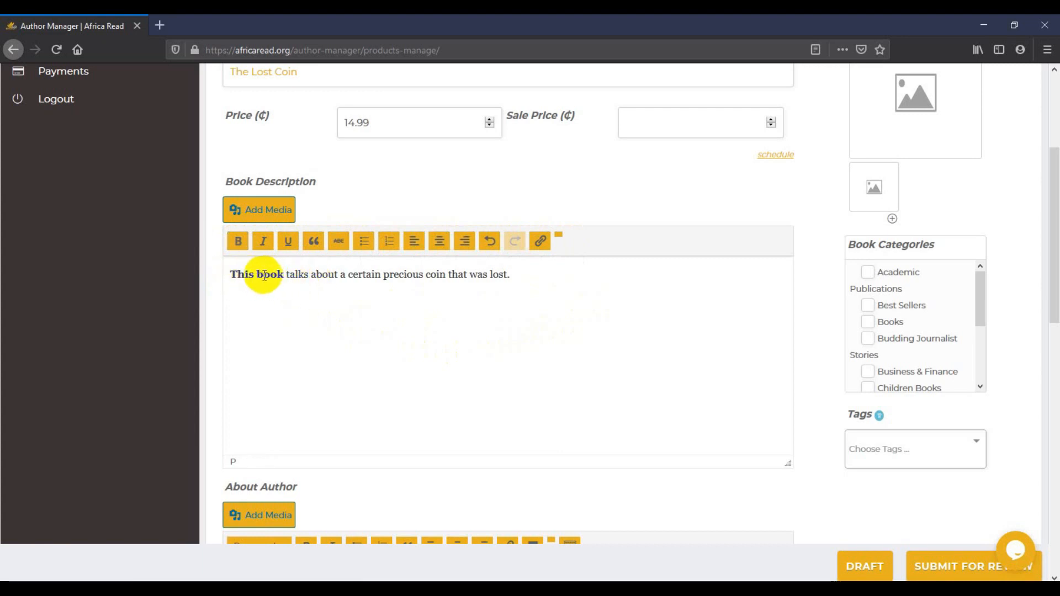
drag(383, 276, 426, 278)
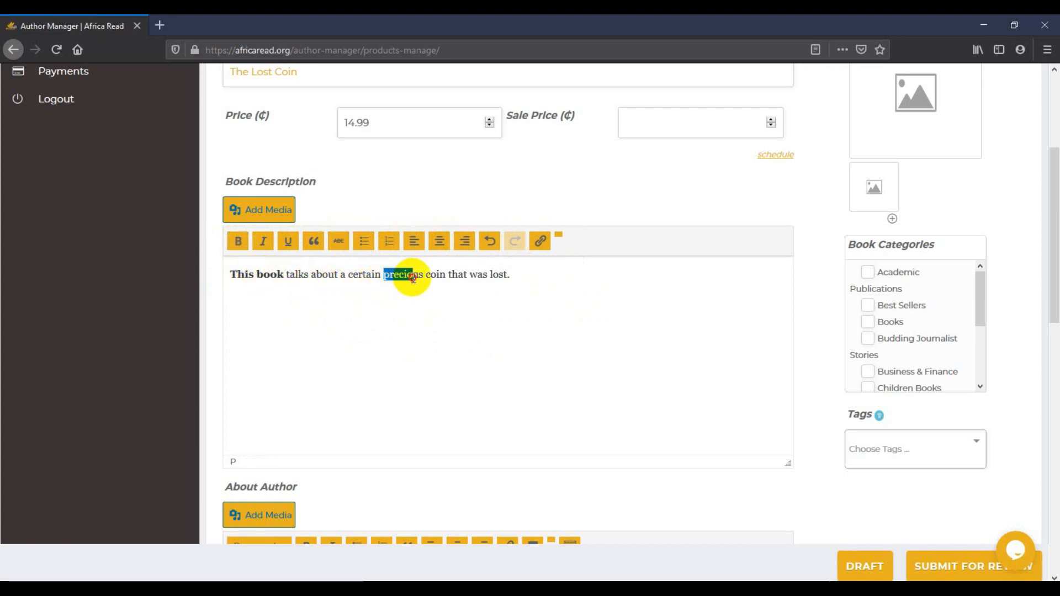
click(287, 251)
click(263, 243)
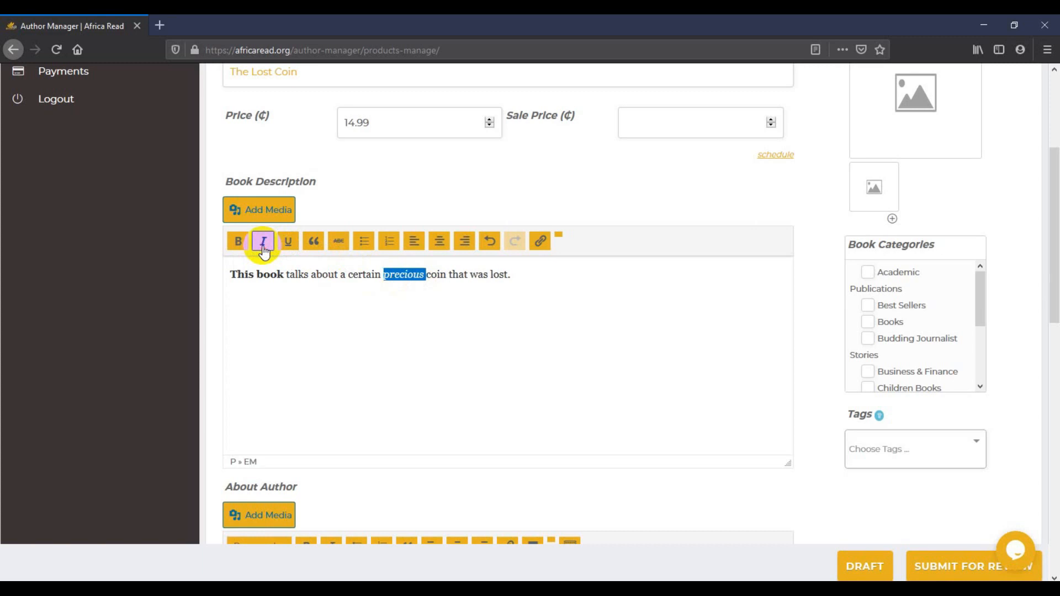
click(417, 278)
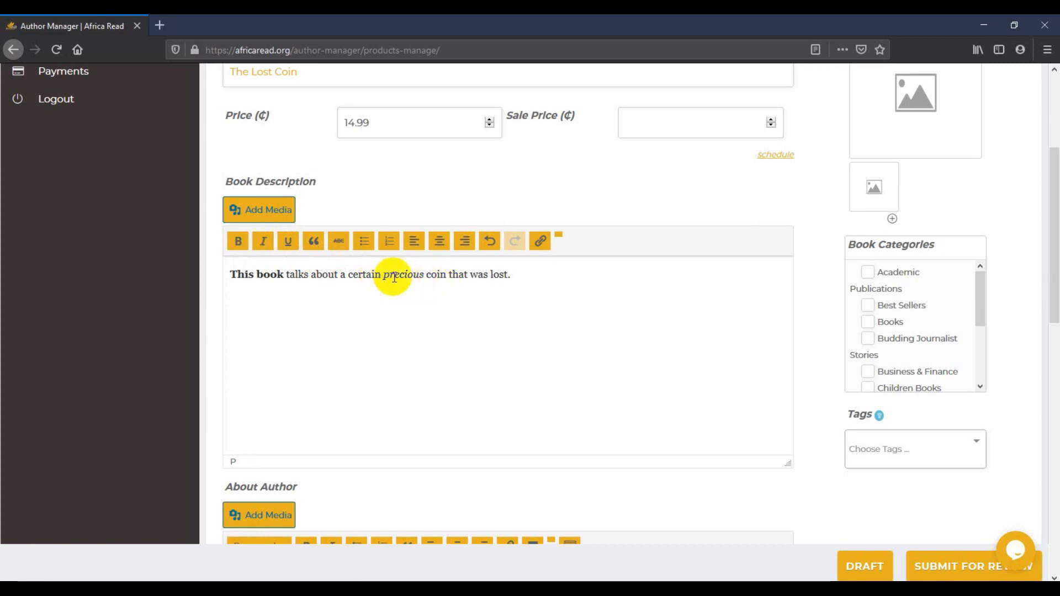
drag(513, 276, 237, 274)
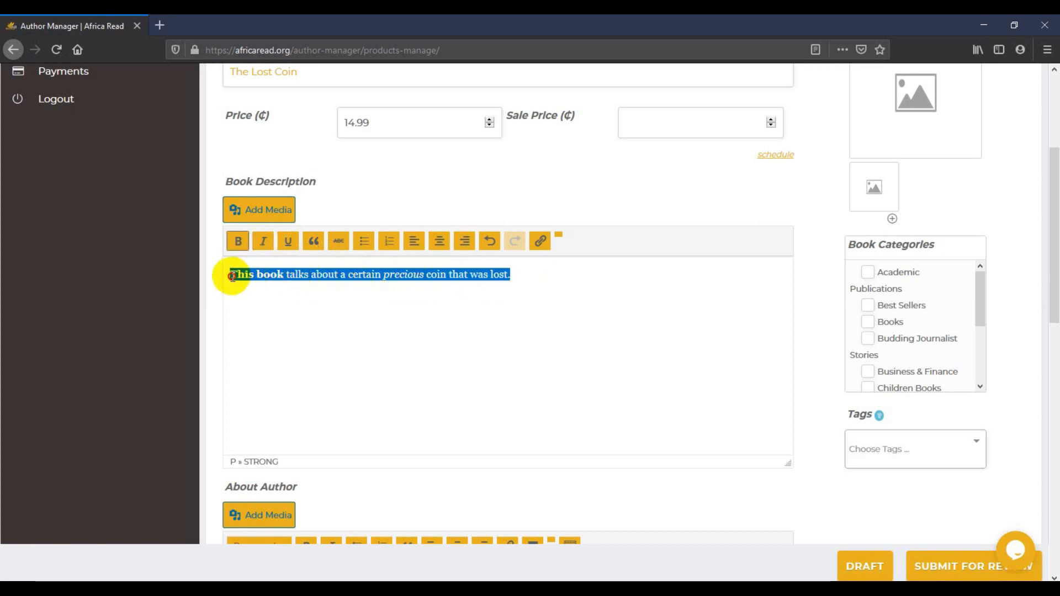
Write a one-line About Author bio stating the author wrote The Lost Coin
scroll(404, 252, down, 5)
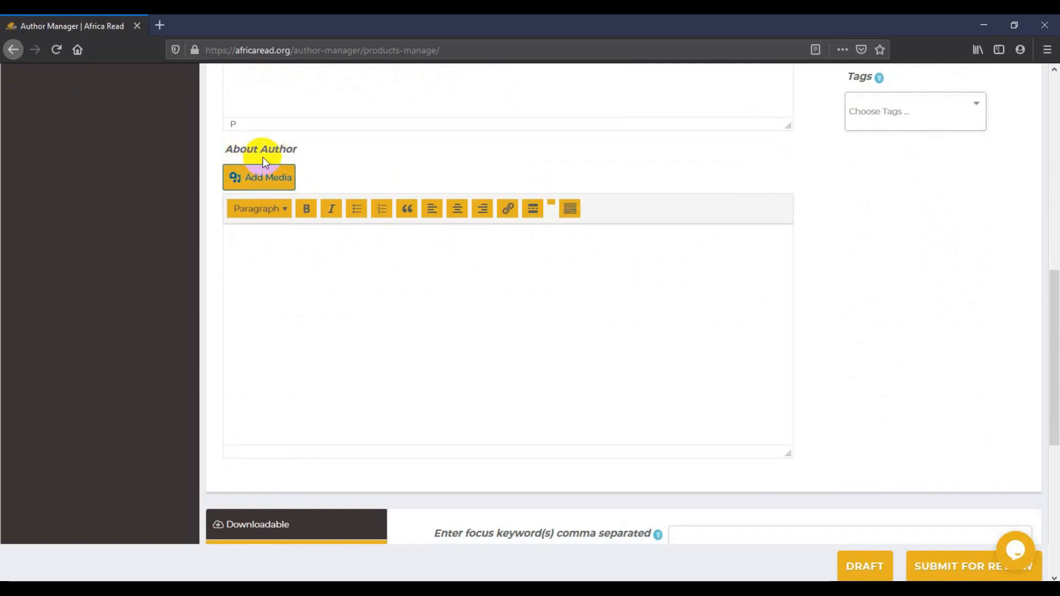
click(293, 246)
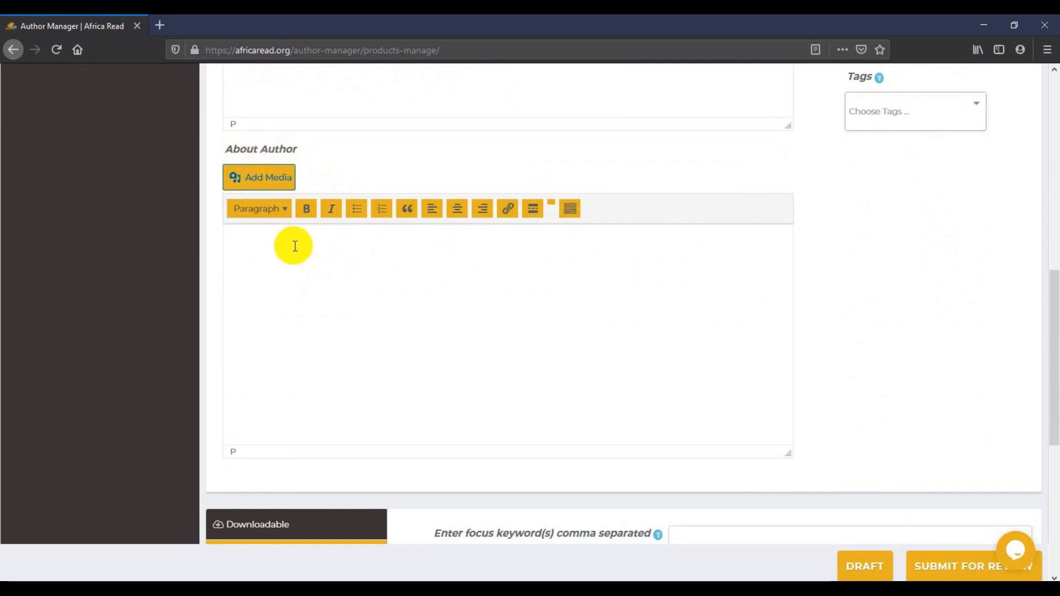
text(My name is Afri)
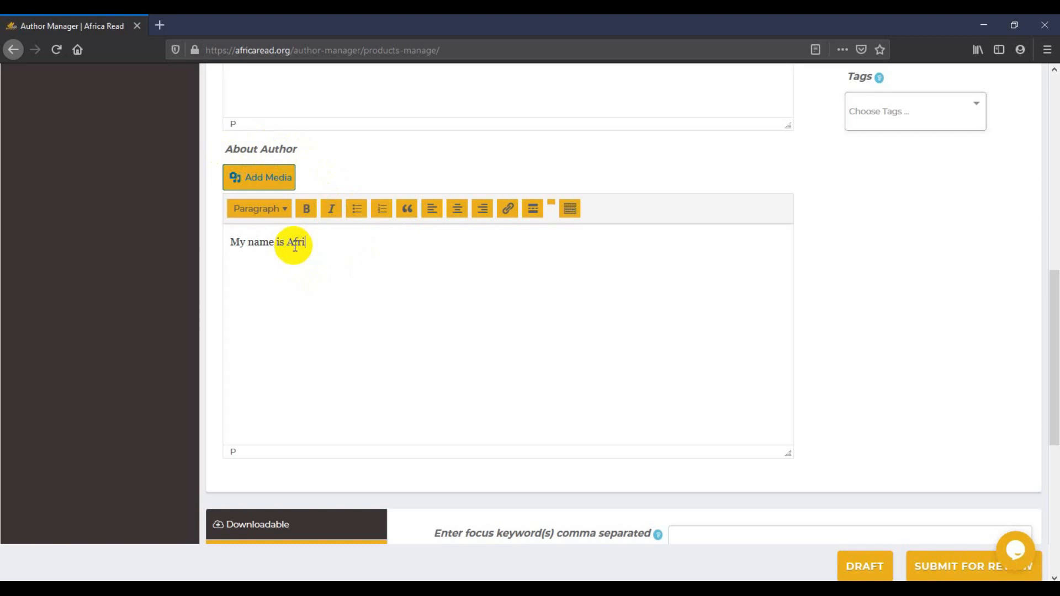
text(ca Read. I)
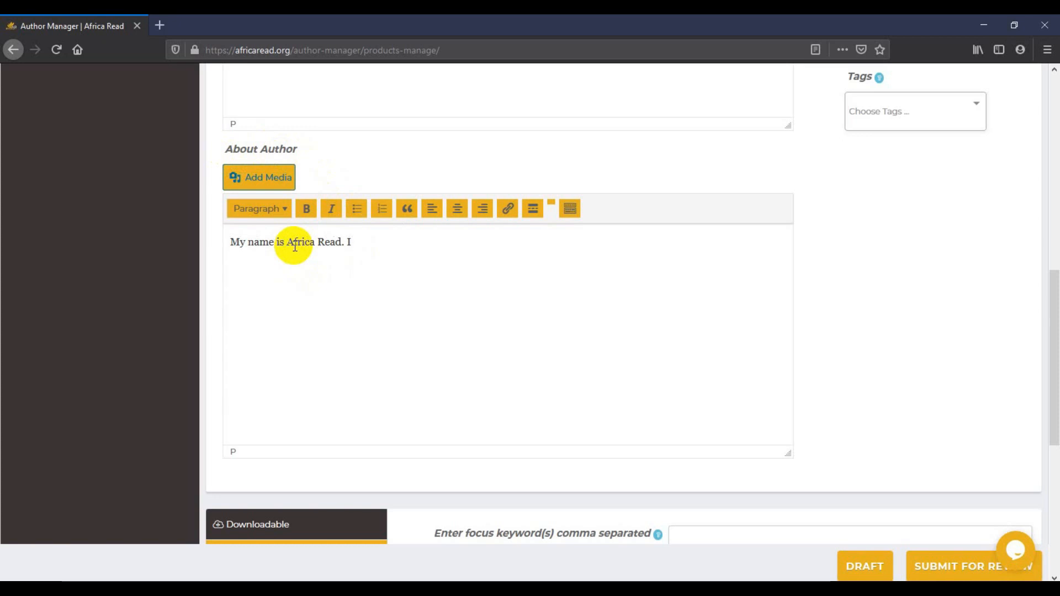
text(am t)
text(he author of The)
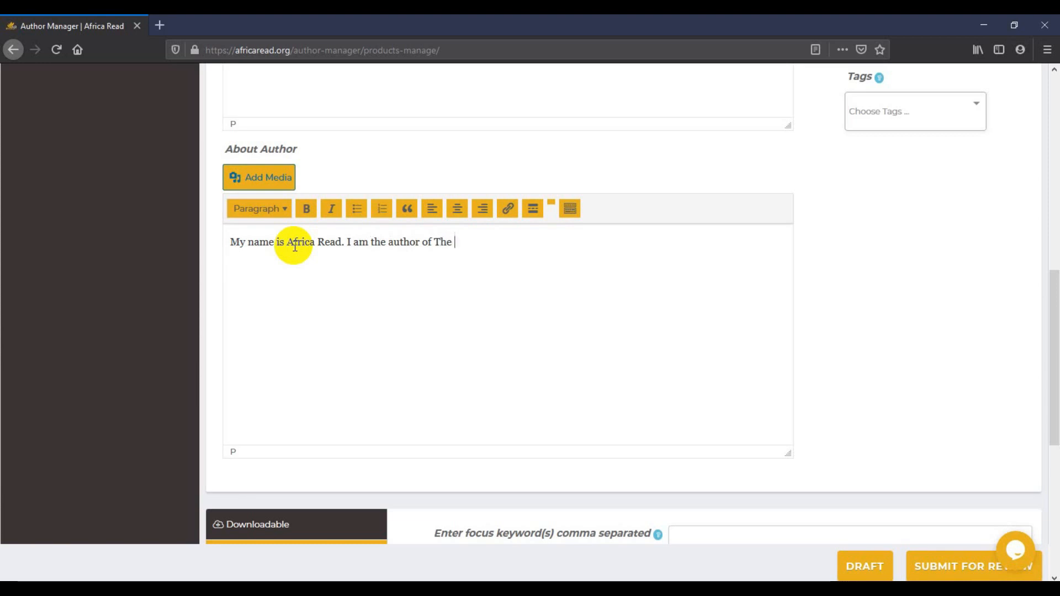
text(Lost Coin)
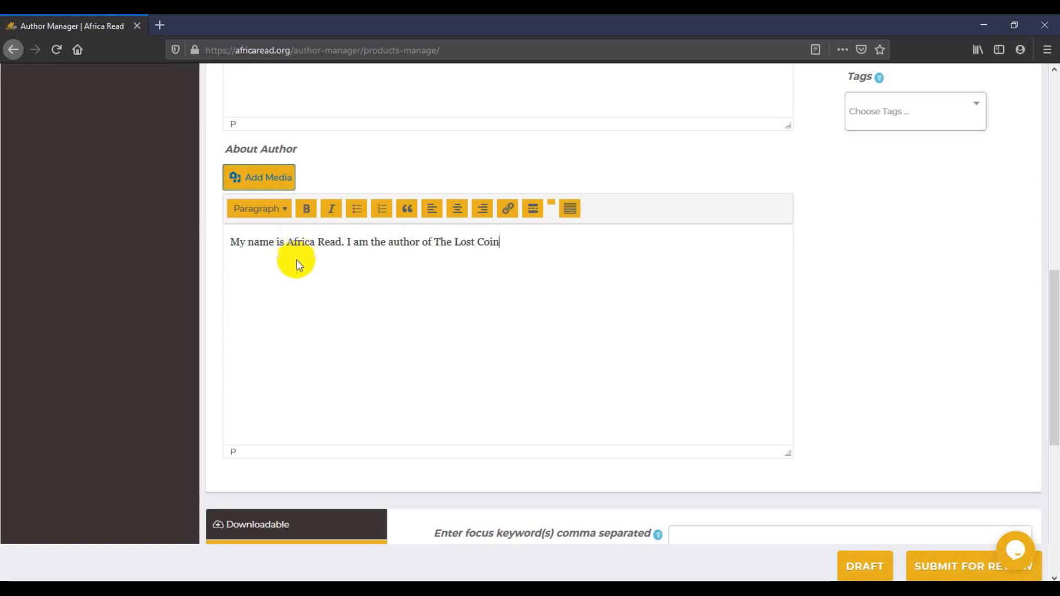
text(.)
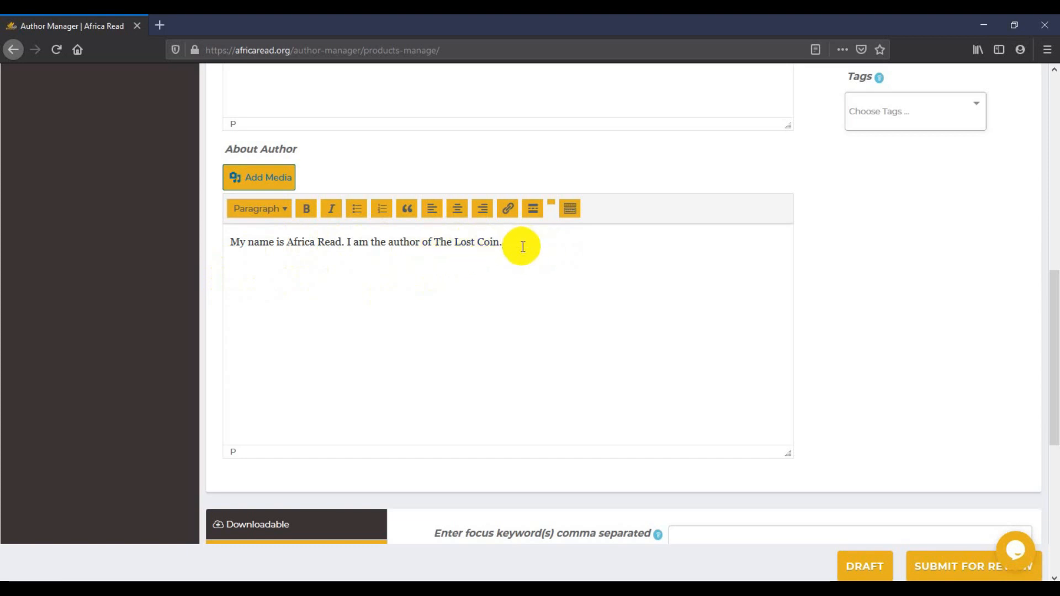
scroll(521, 246, up, 10)
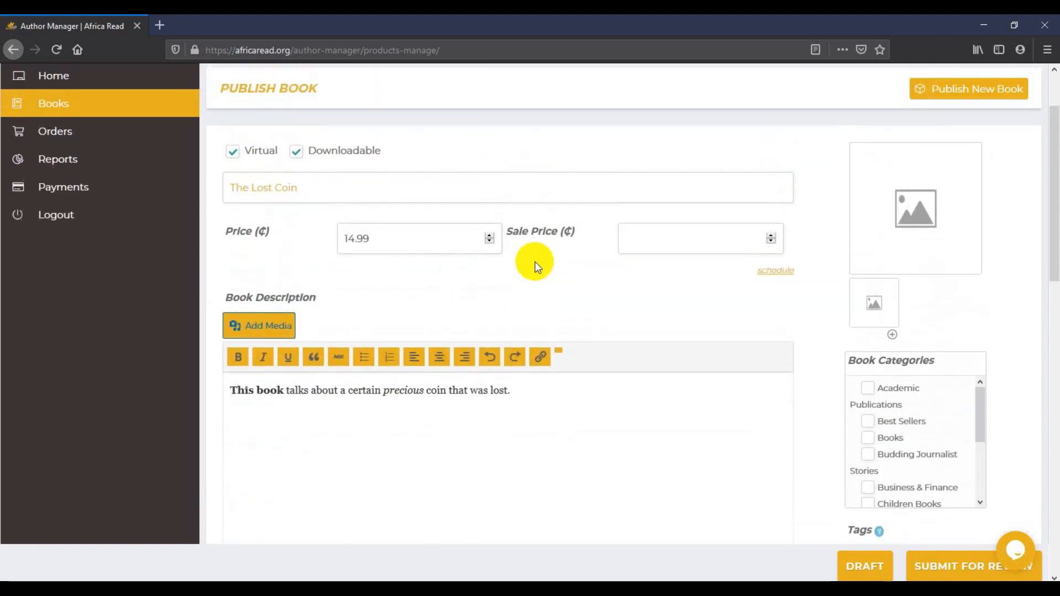
scroll(536, 261, down, 2)
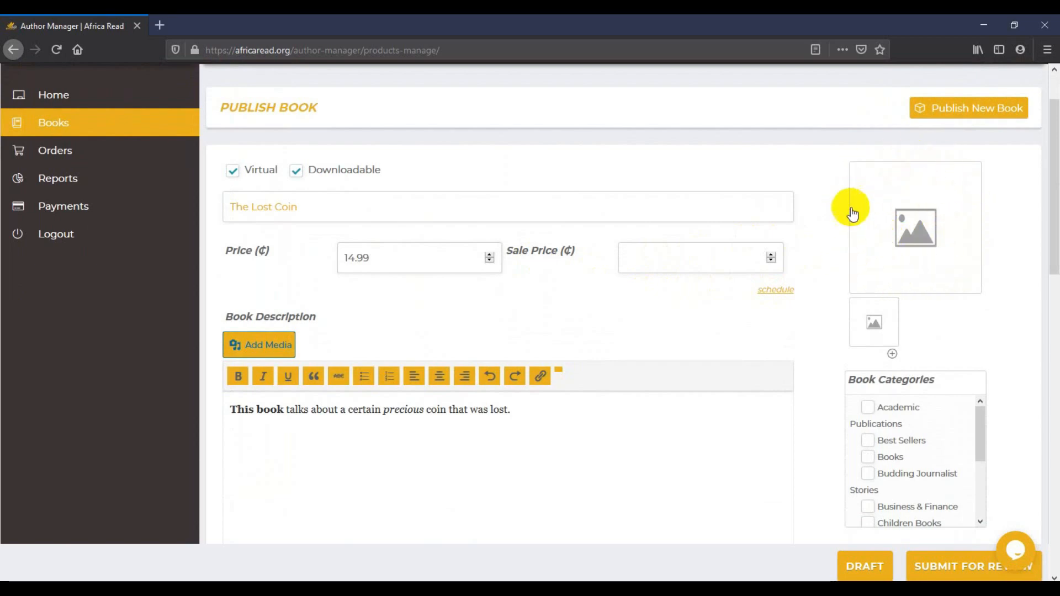
Upload The-Lost-coin-front-cover-1.jpg from Desktop > eBook and set it as the book cover
click(901, 235)
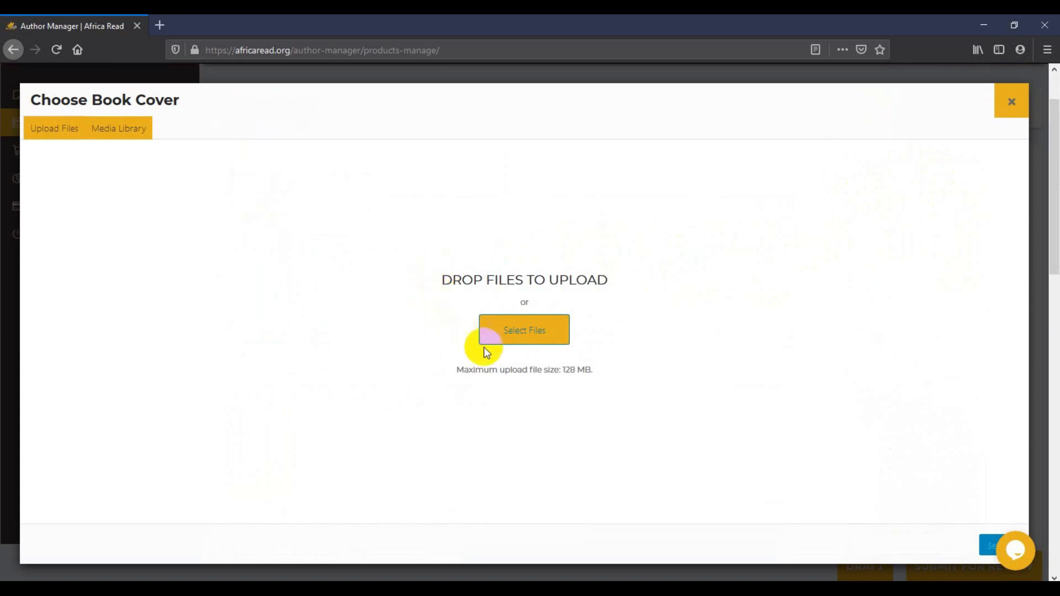
click(517, 340)
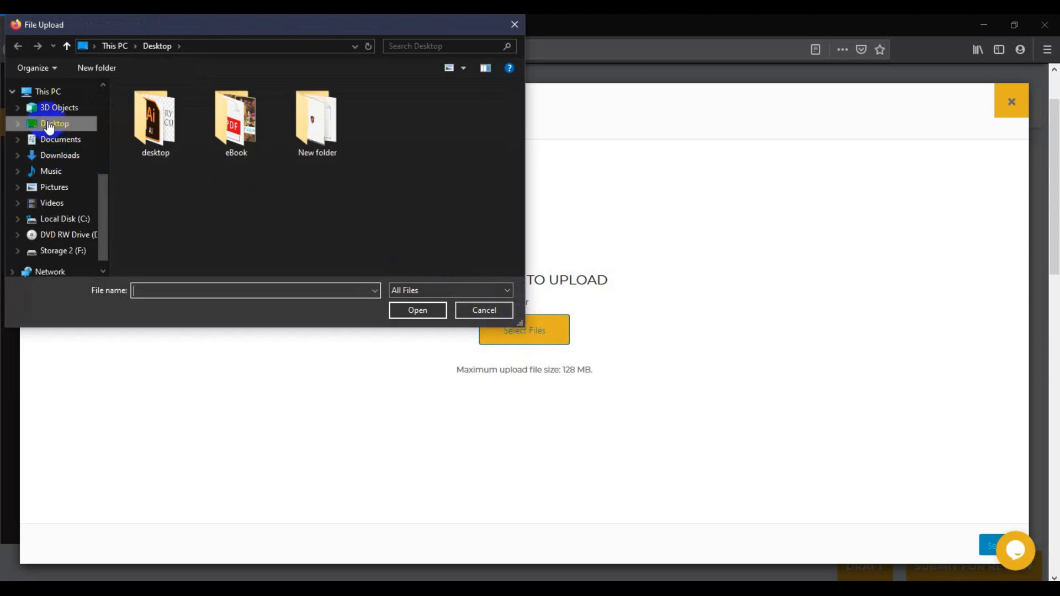
click(52, 123)
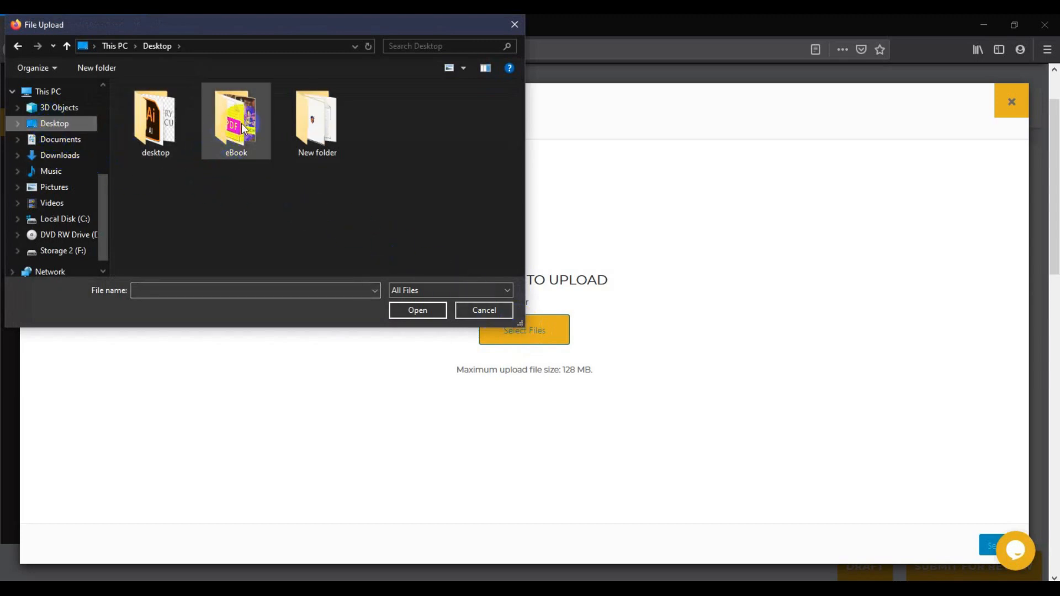
double_click(216, 150)
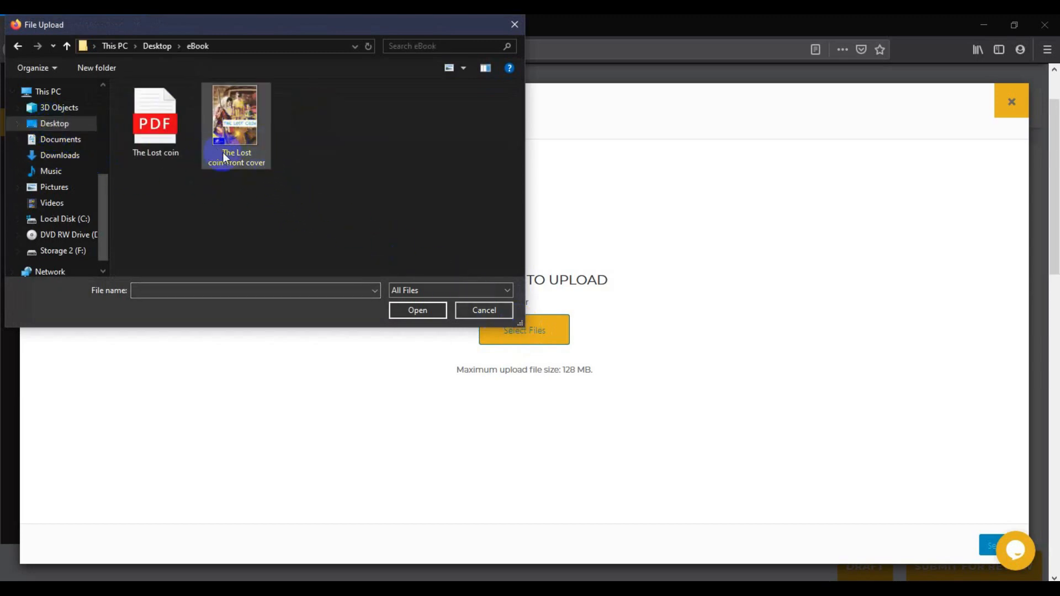
click(240, 129)
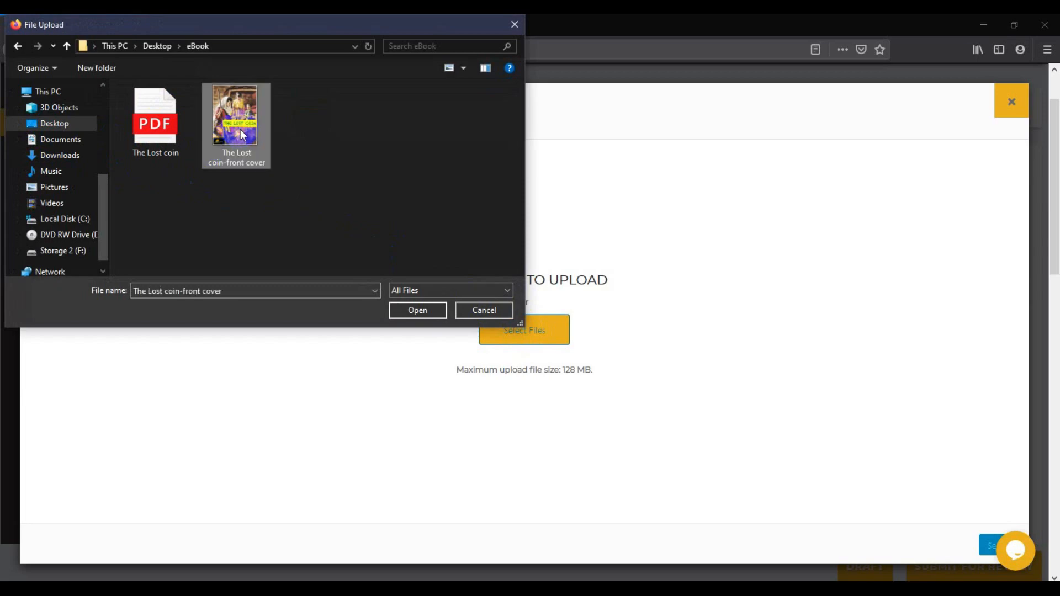
click(418, 310)
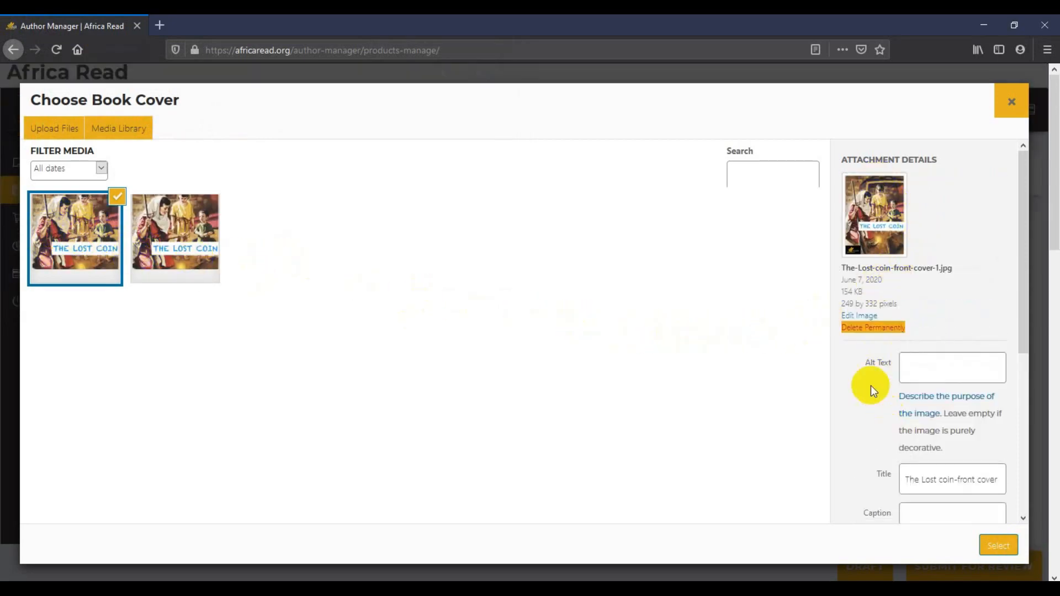
click(990, 549)
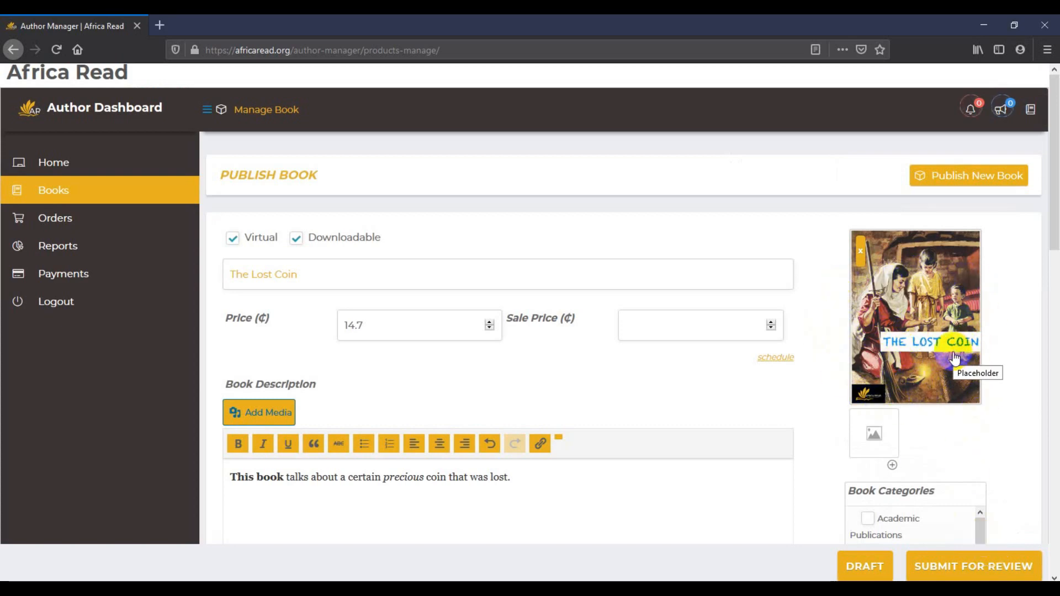
Put the book in the Novels category under Book Categories
scroll(1022, 423, down, 4)
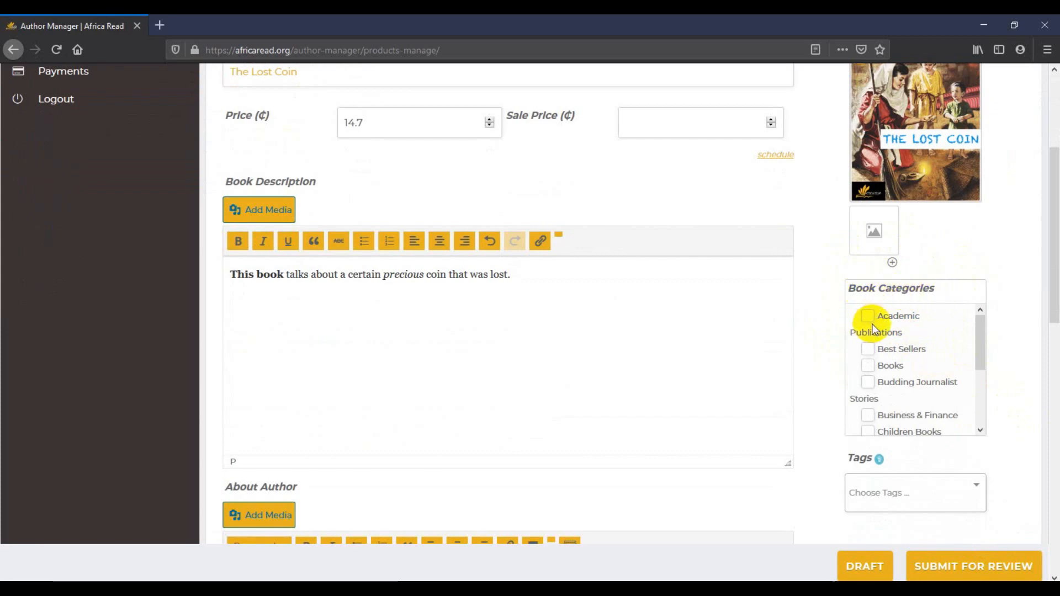
drag(980, 345, 986, 396)
click(872, 384)
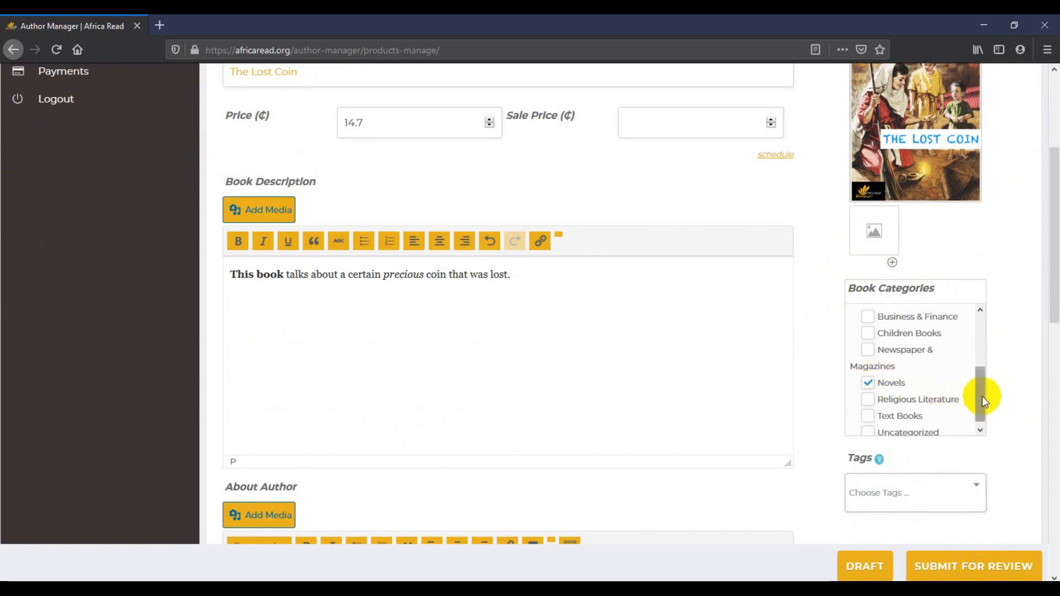
drag(982, 396, 983, 403)
scroll(1008, 400, down, 2)
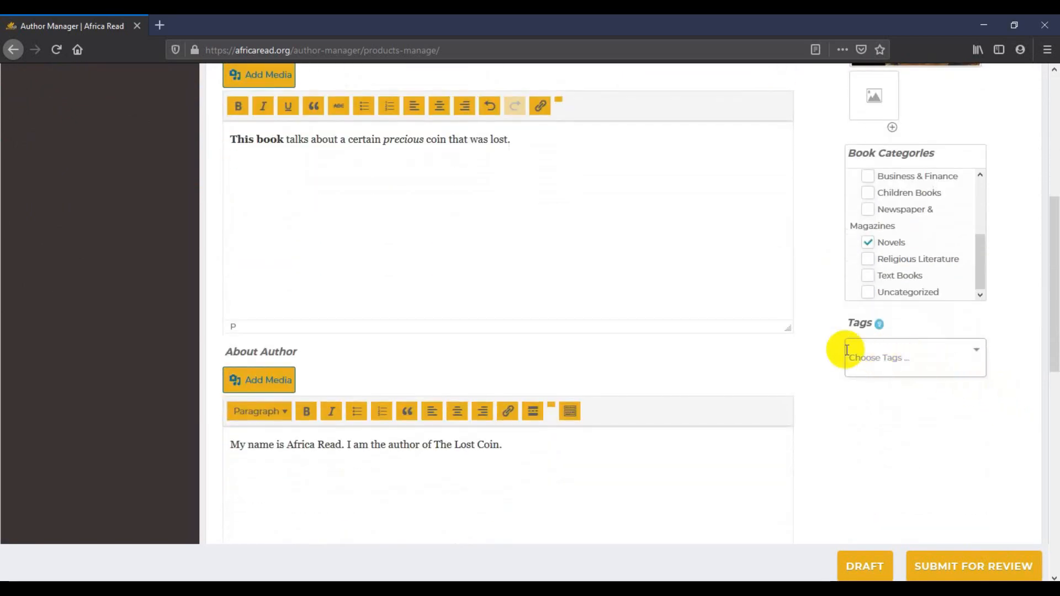
Add the fiction and Mystery & Thriller tags to the book
mouse_move(879, 330)
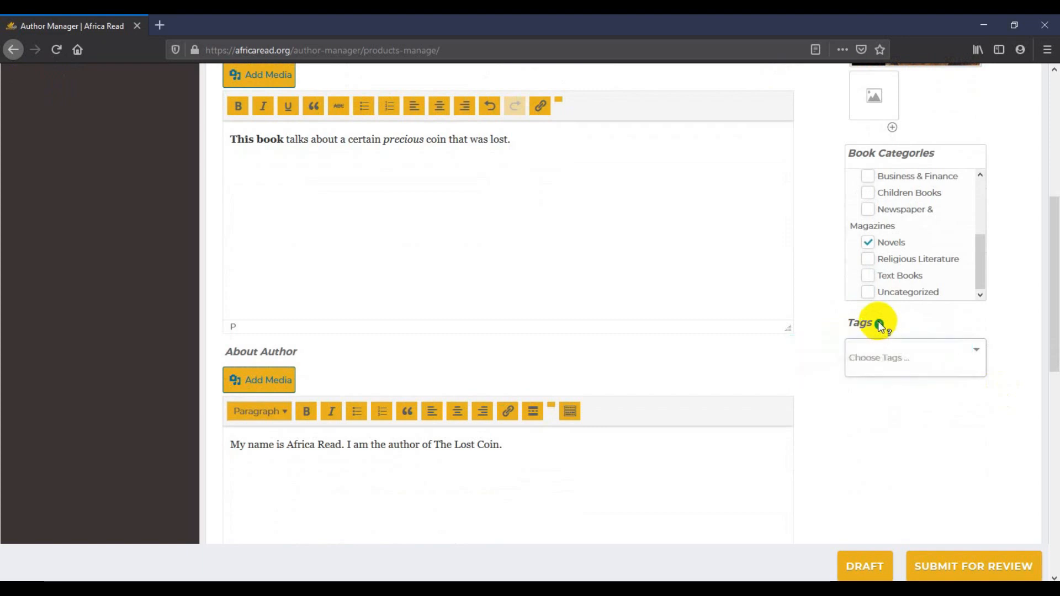
click(884, 363)
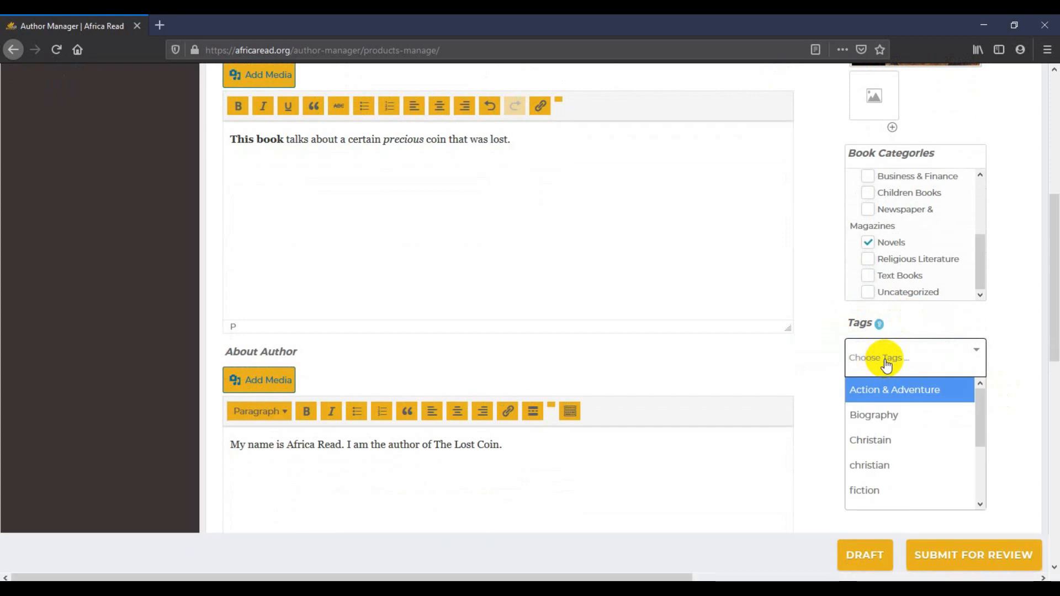
scroll(908, 433, down, 3)
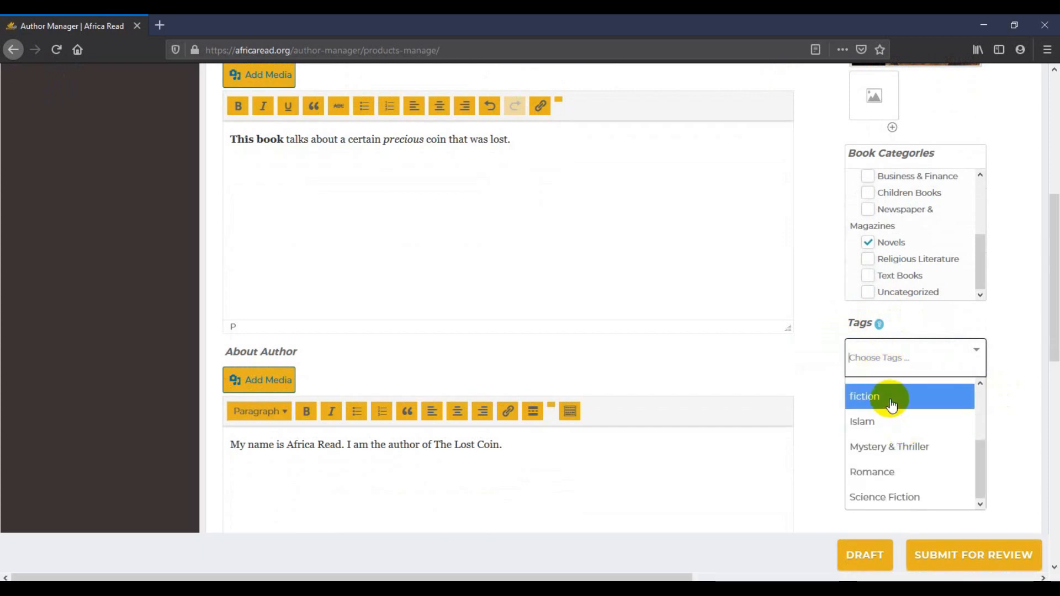
click(893, 397)
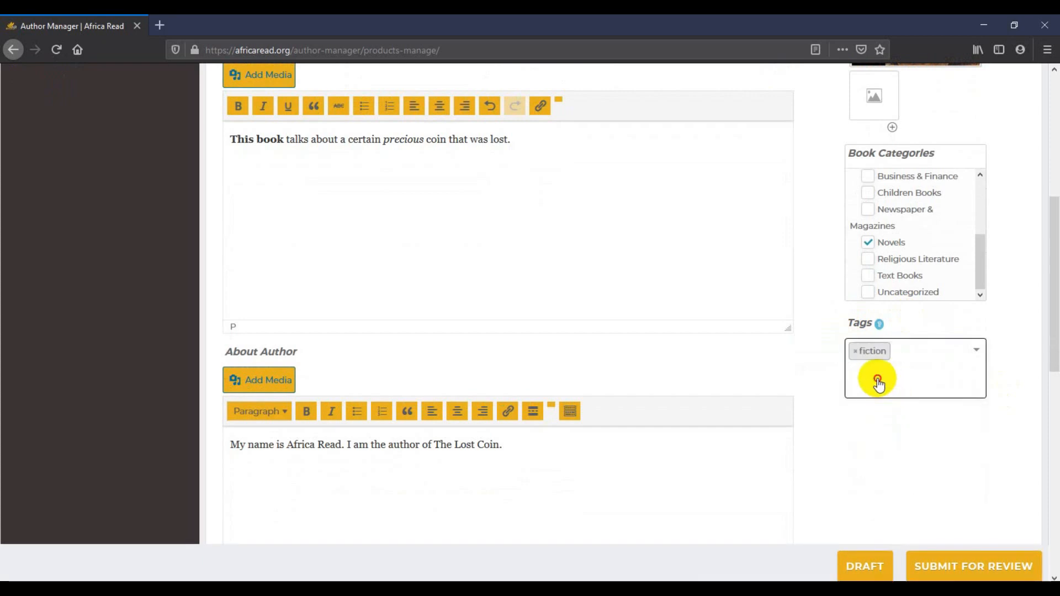
click(877, 380)
drag(979, 435, 982, 492)
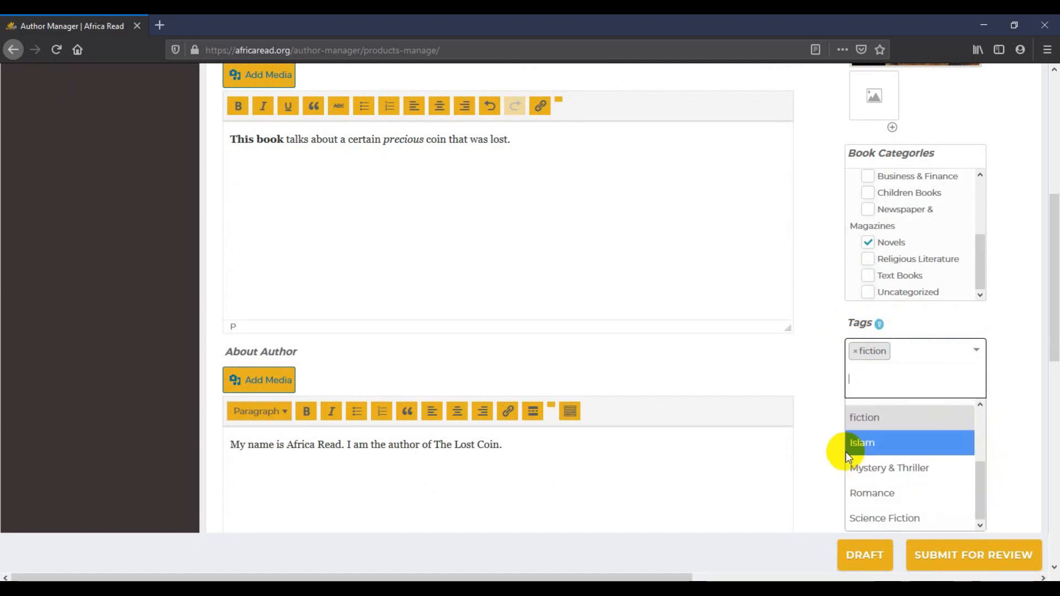
click(897, 469)
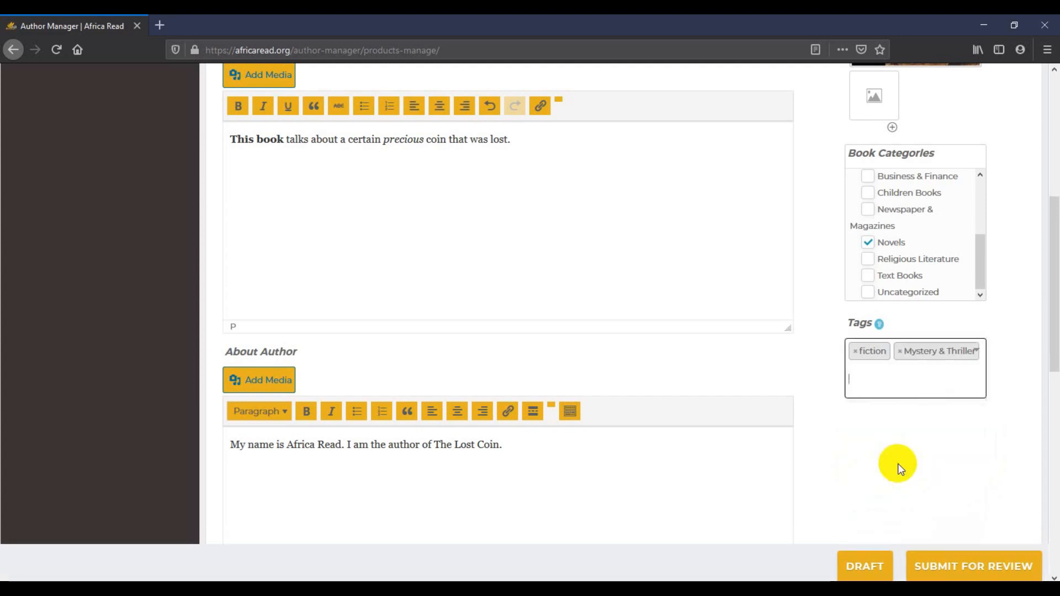
Remove both tags, then re-add fiction as the only tag
click(900, 353)
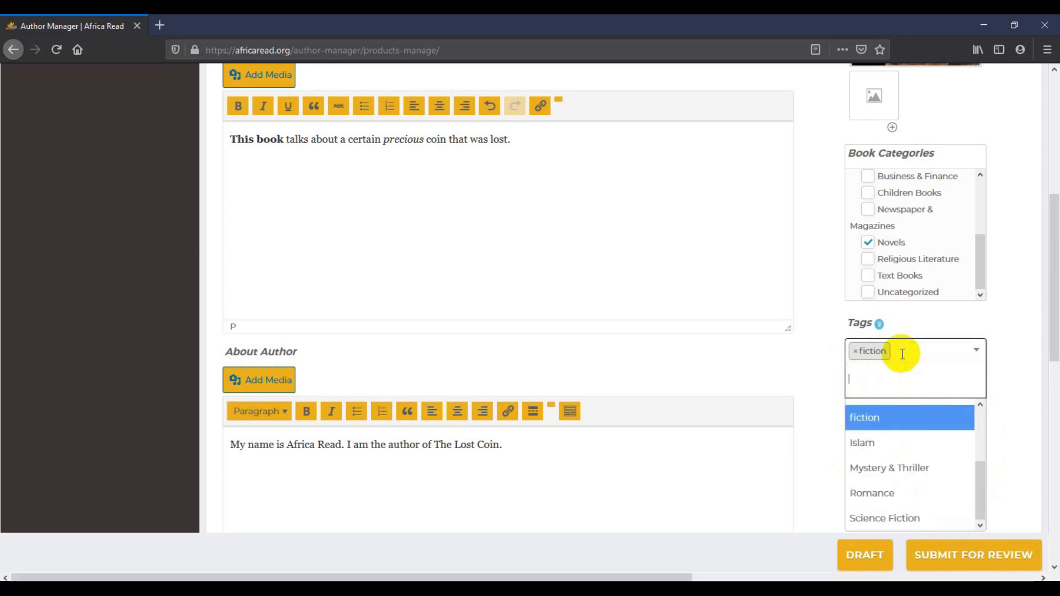
click(855, 351)
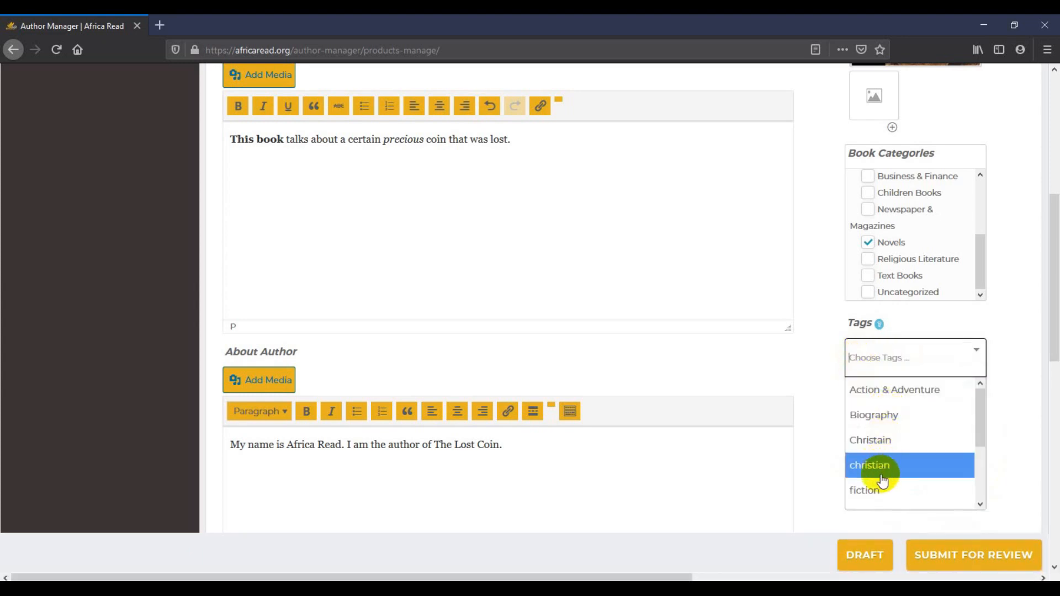
scroll(886, 480, down, 2)
click(892, 417)
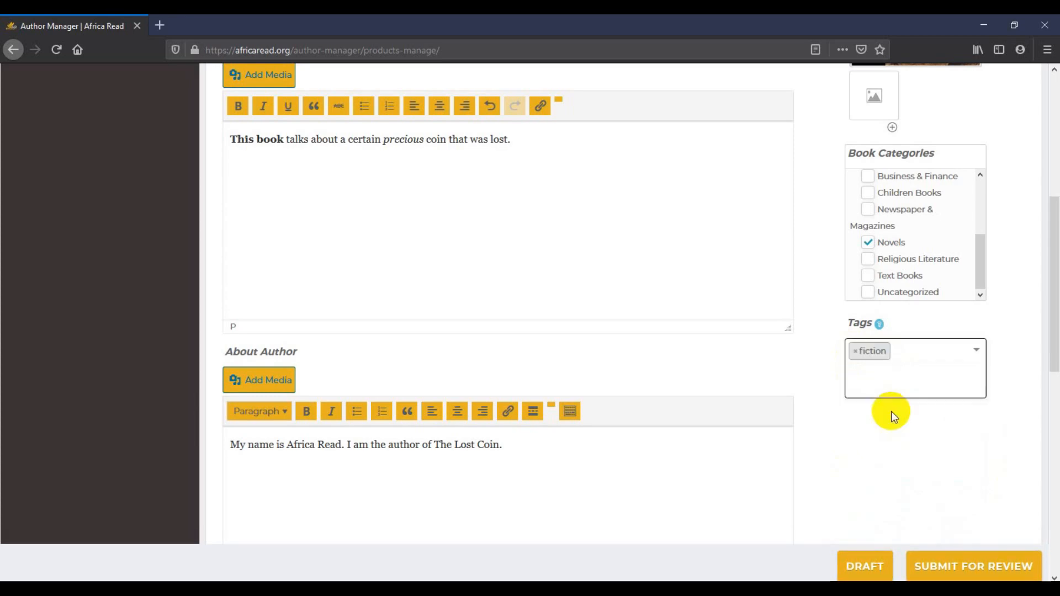
click(875, 422)
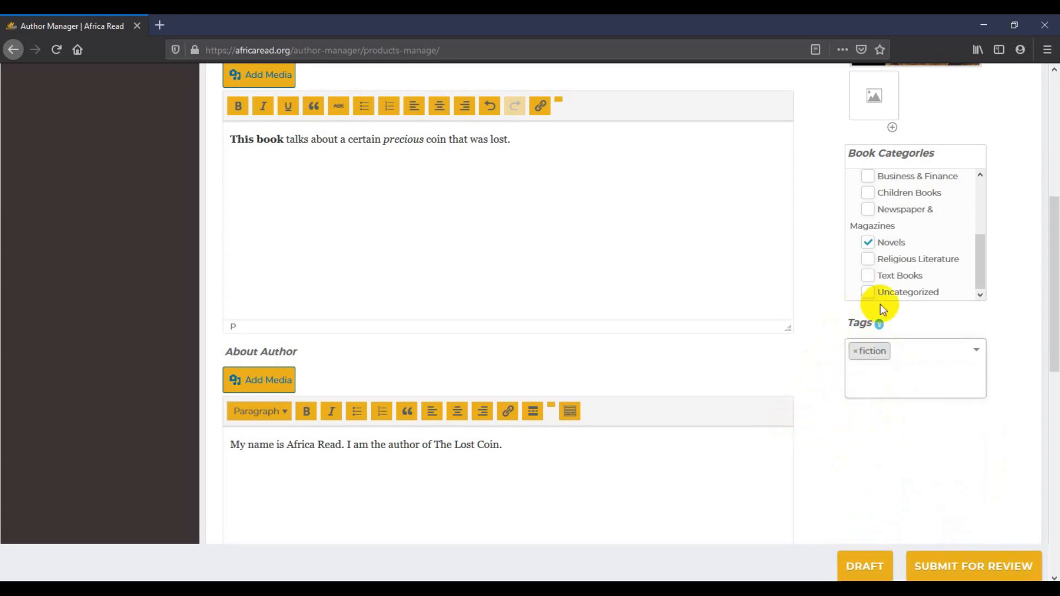
scroll(813, 431, down, 8)
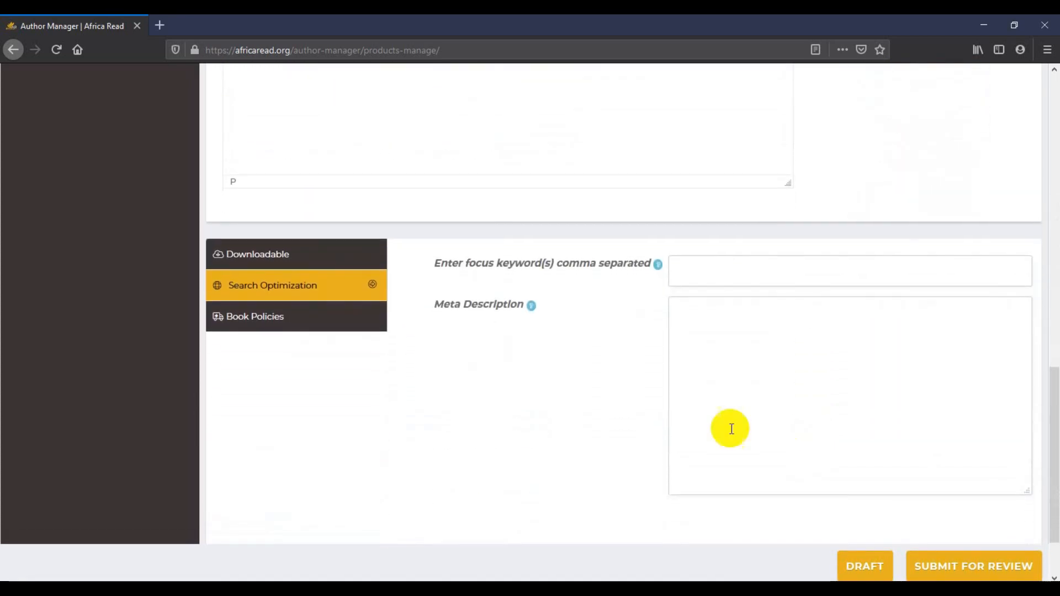
Name the downloadable file 'The Lost Coin-AfricaRead' and bring up Choose Media for its file
click(349, 255)
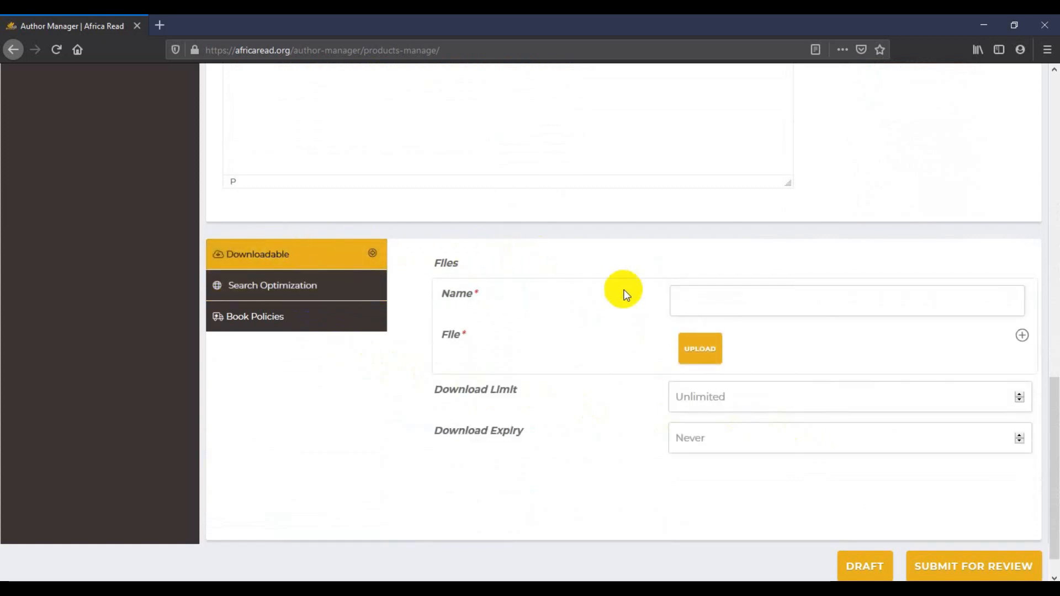
click(681, 298)
text(The)
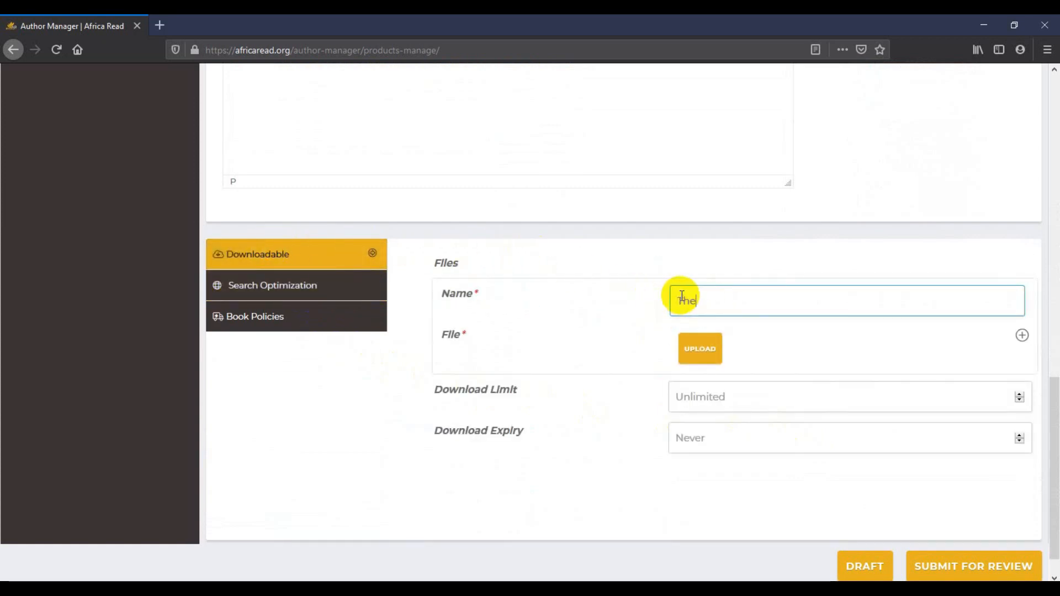
text( Lost Co)
text(in-AfricaRead)
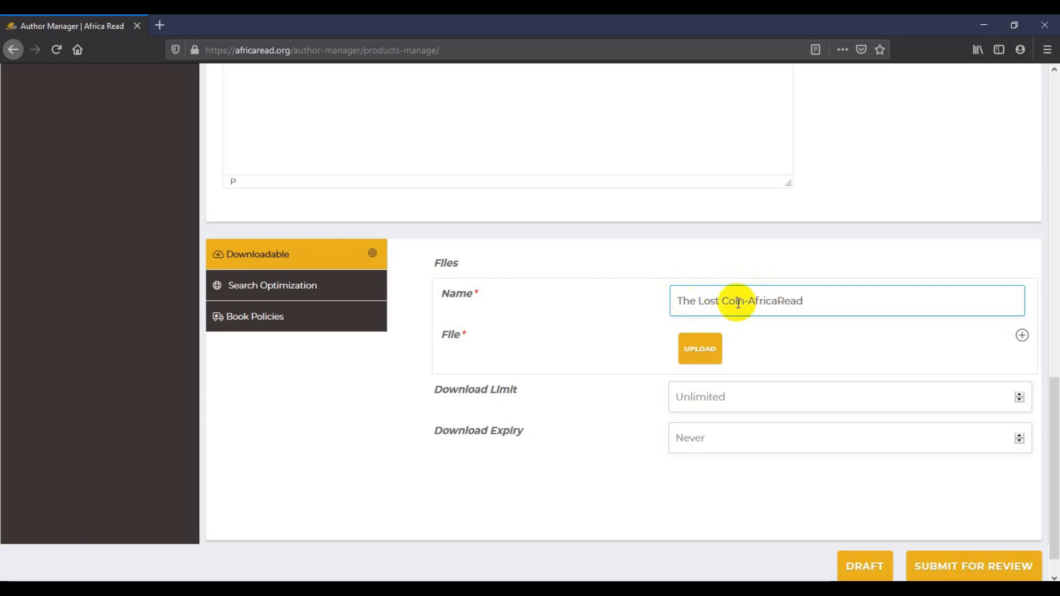
click(697, 350)
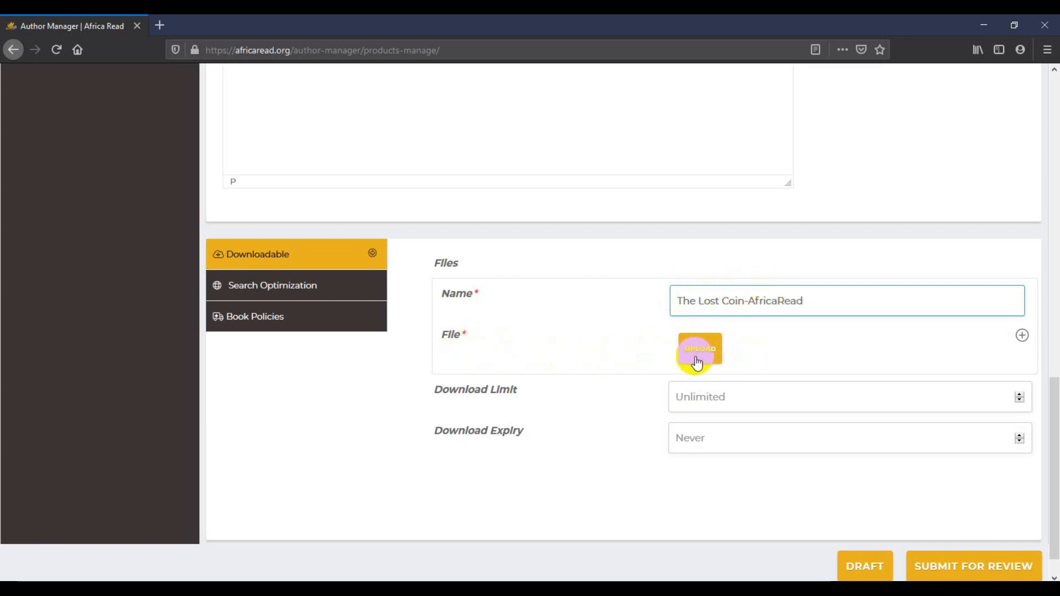
click(697, 361)
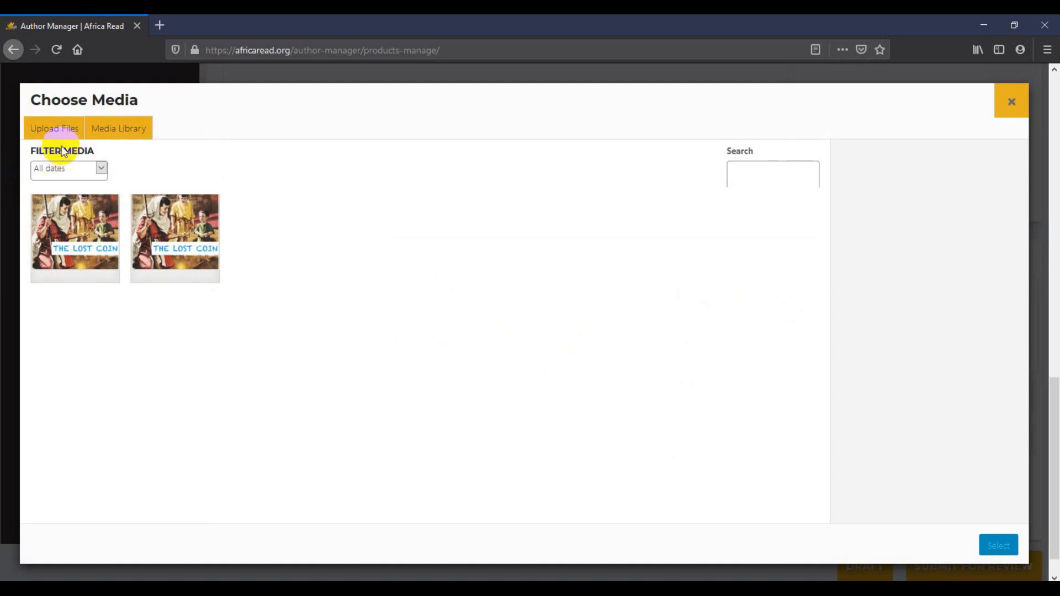
Upload 'The Lost coin' PDF from the eBook folder and select it as the download file
click(56, 129)
click(513, 336)
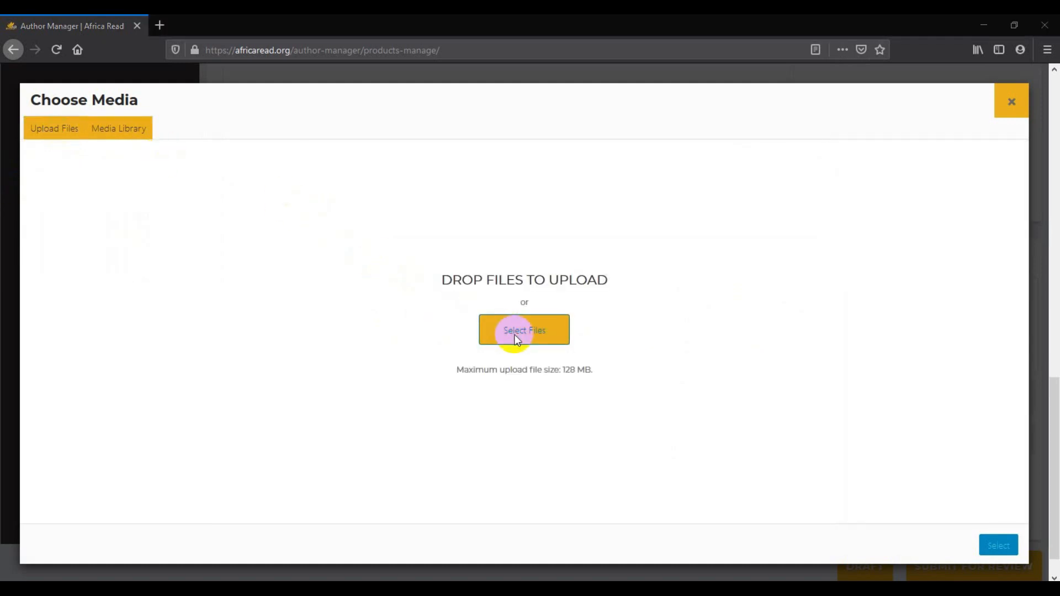
click(161, 135)
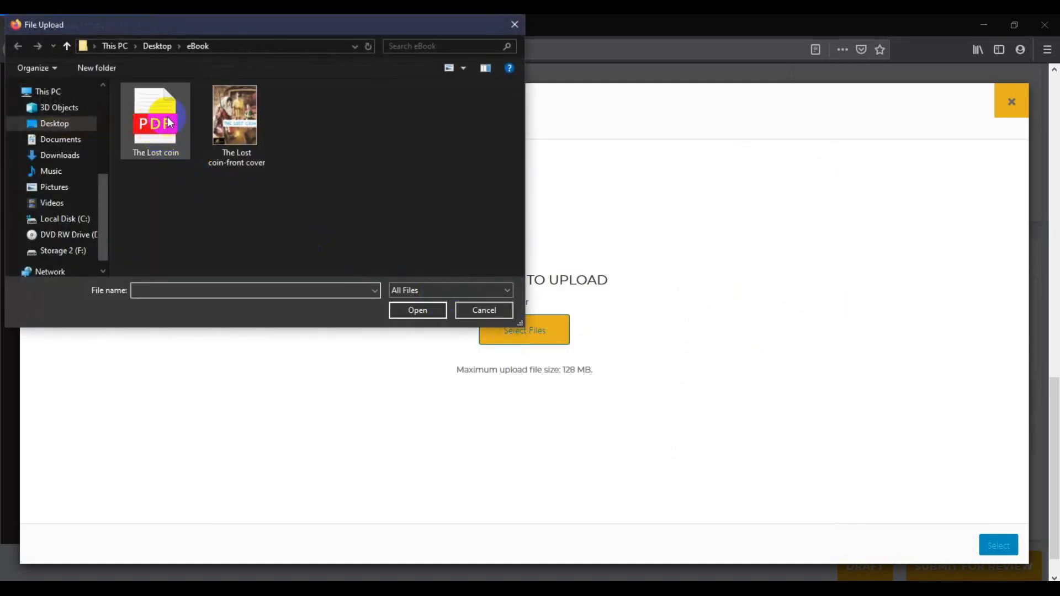
click(154, 137)
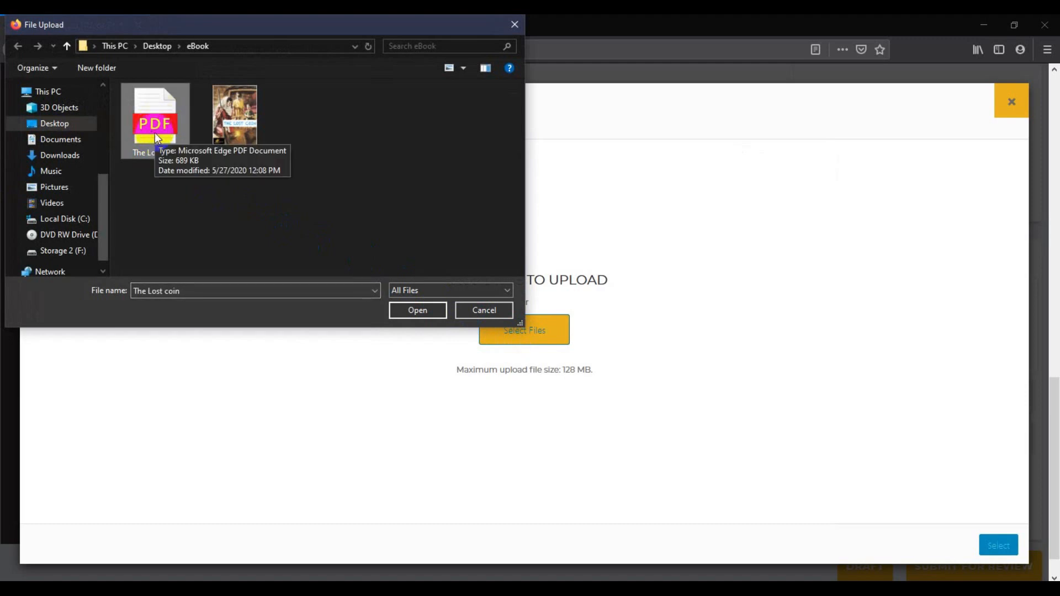
click(413, 311)
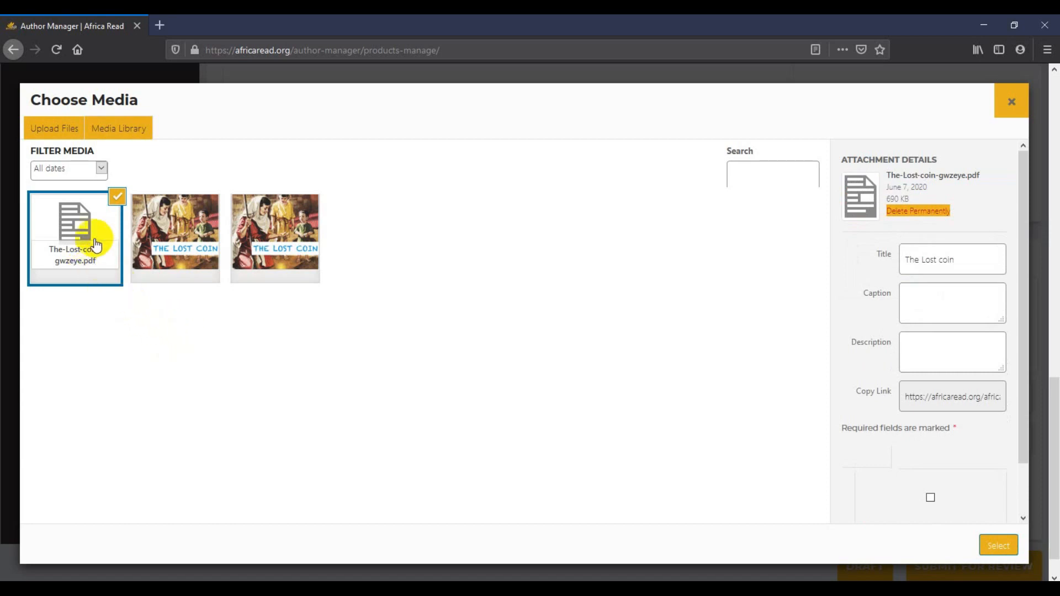
click(997, 546)
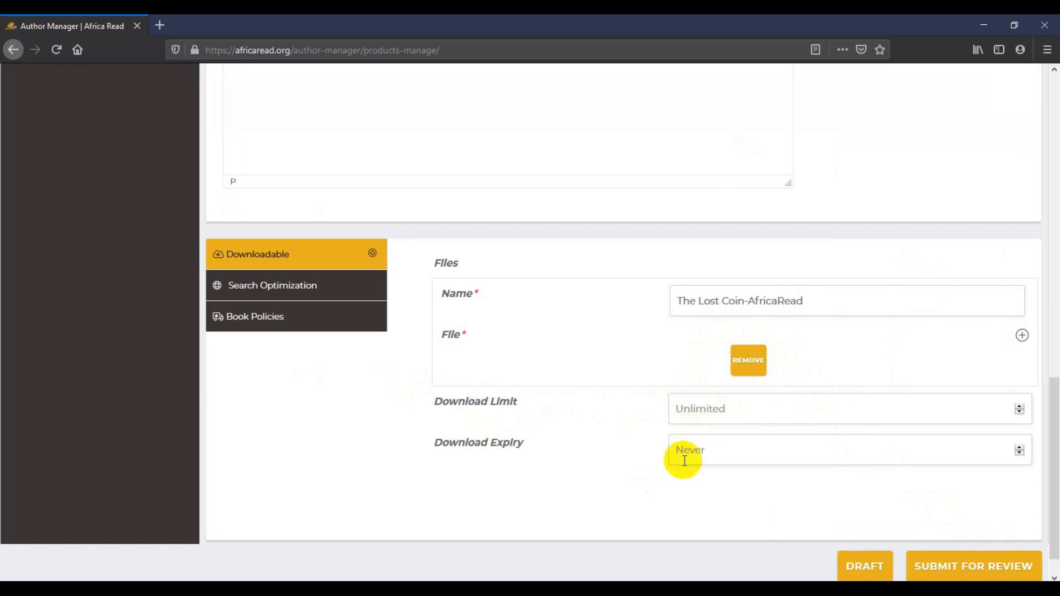
Enter focus keywords 'The lost coin, lost coin, the coin, The lost coin by Africa Read'
click(330, 296)
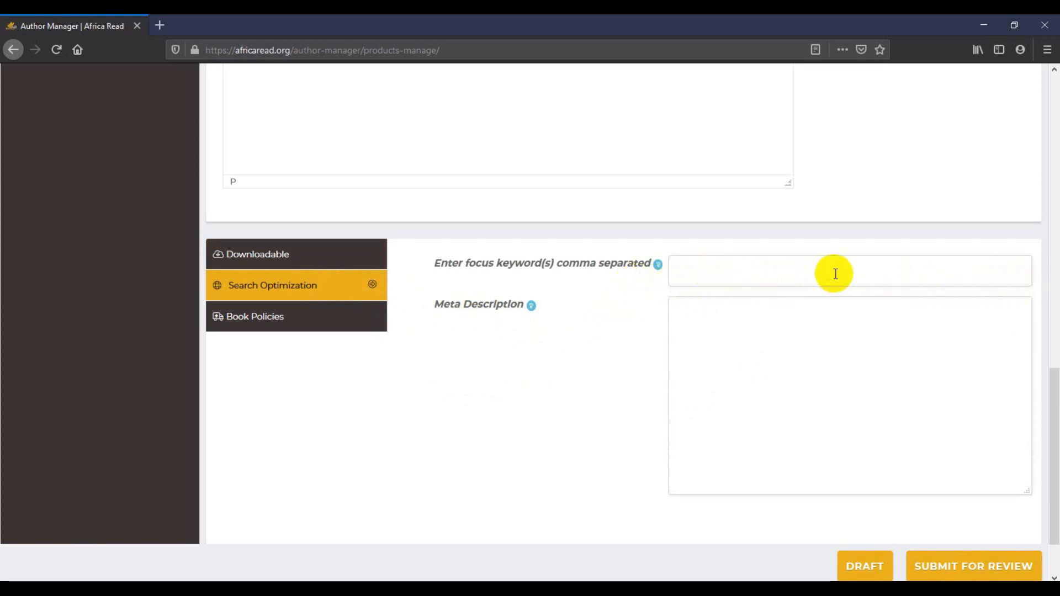
click(690, 276)
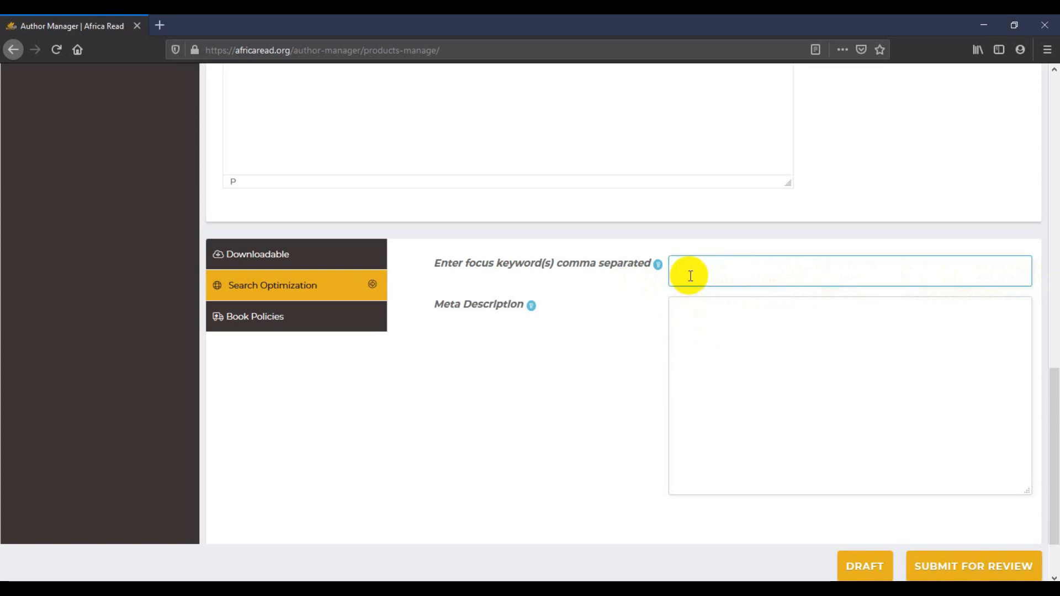
text(The lost coin, lost coin)
text(, the coin)
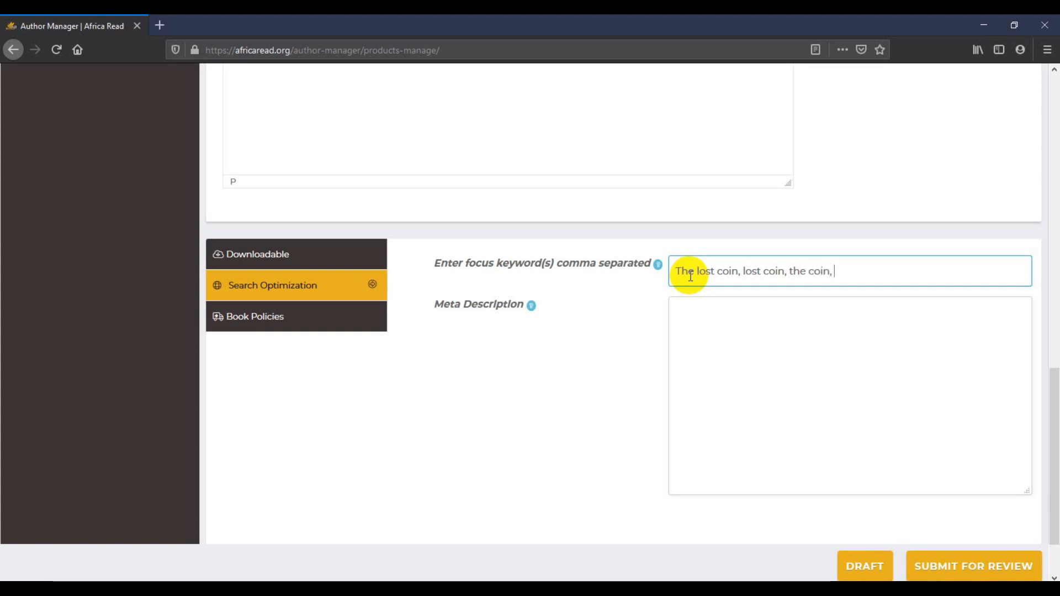
text(, The lost coin by Africa R)
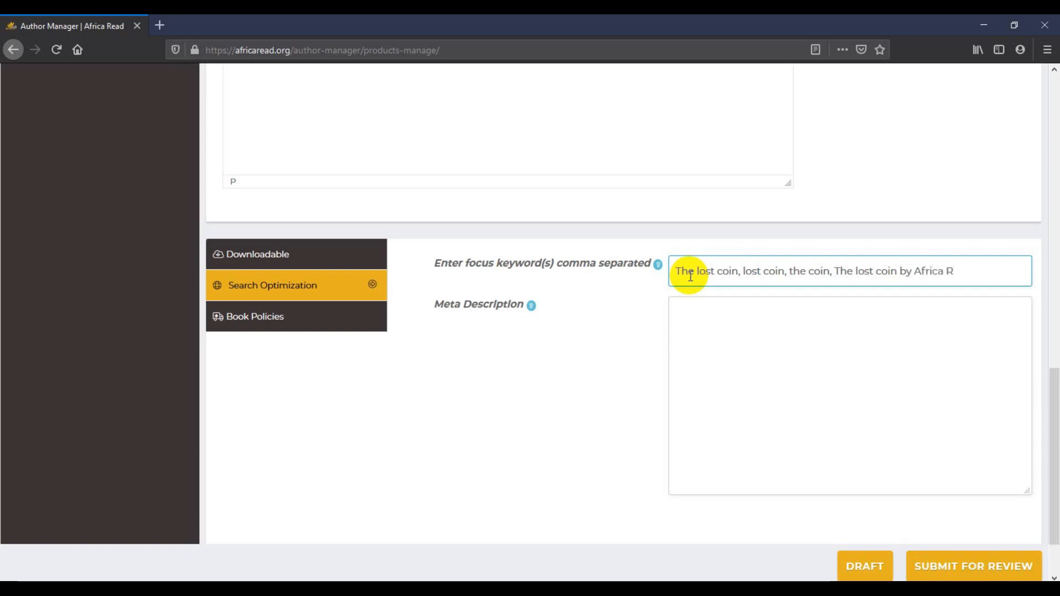
text(ead,)
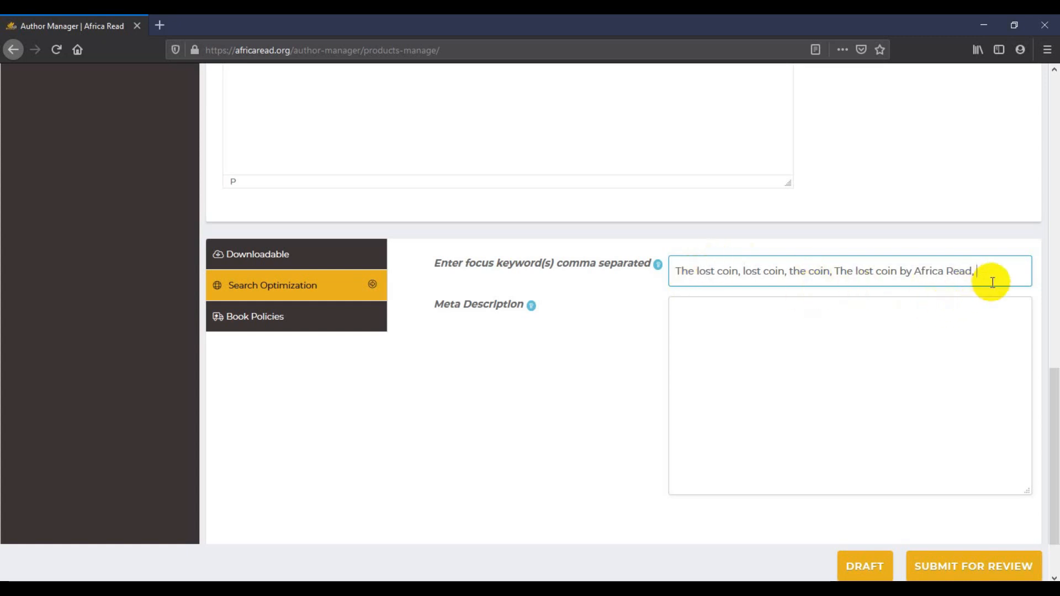
click(776, 340)
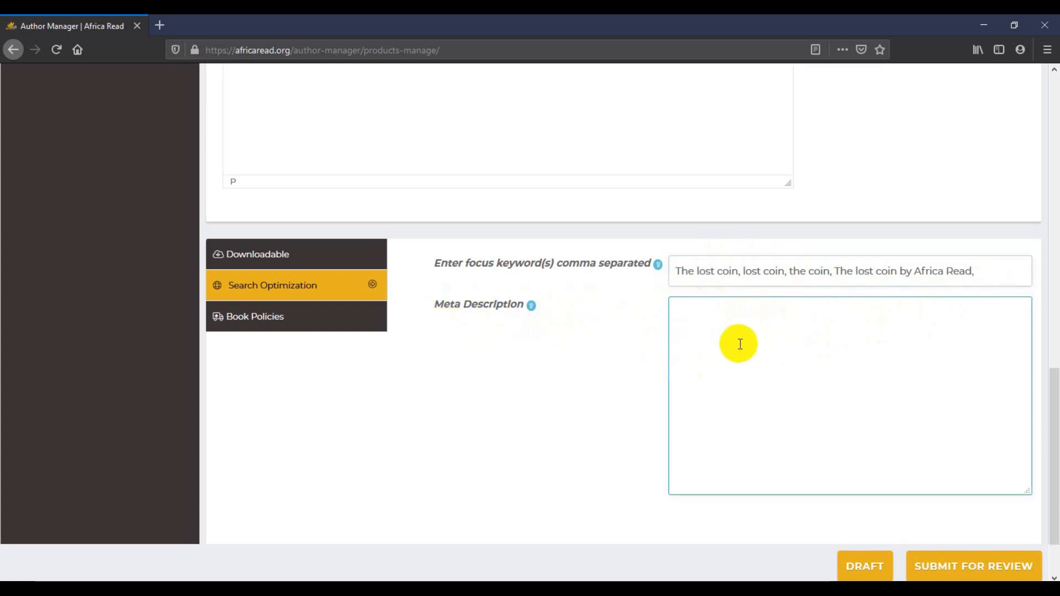
Copy the book description sentence about the precious lost coin
mouse_move(532, 305)
scroll(695, 359, up, 8)
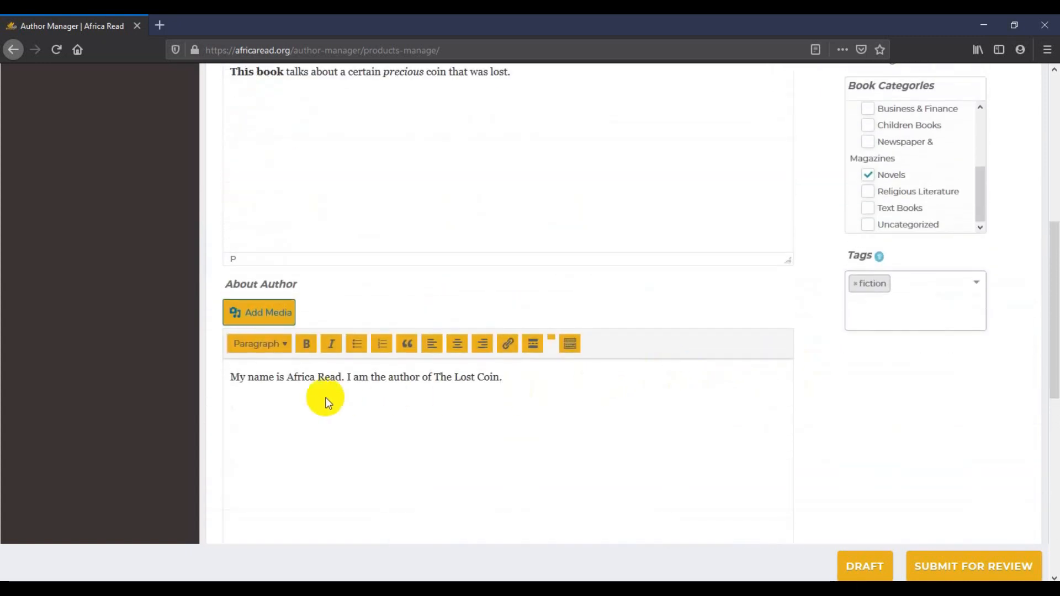
scroll(340, 403, up, 6)
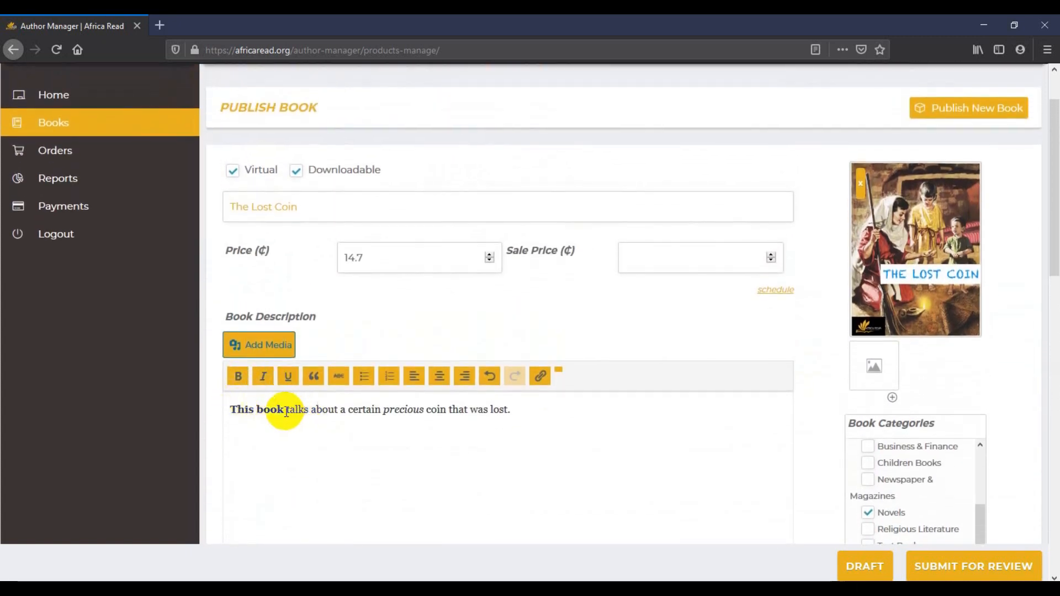
scroll(293, 405, down, 2)
scroll(296, 395, down, 1)
drag(230, 274, 523, 278)
right_click(433, 279)
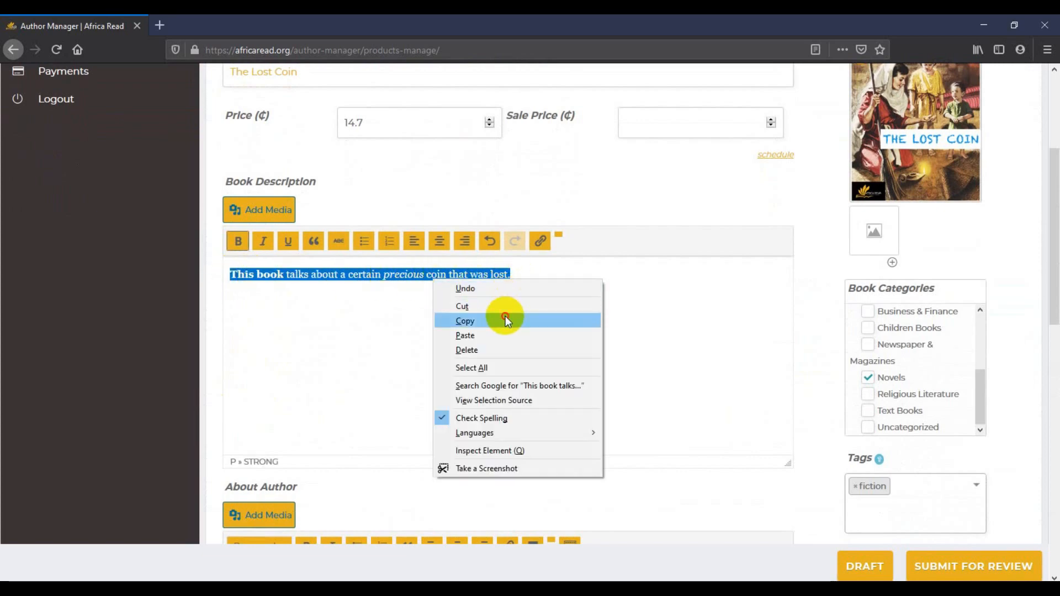
click(504, 320)
click(558, 331)
Paste the copied sentence into the Meta Description box
scroll(558, 332, down, 12)
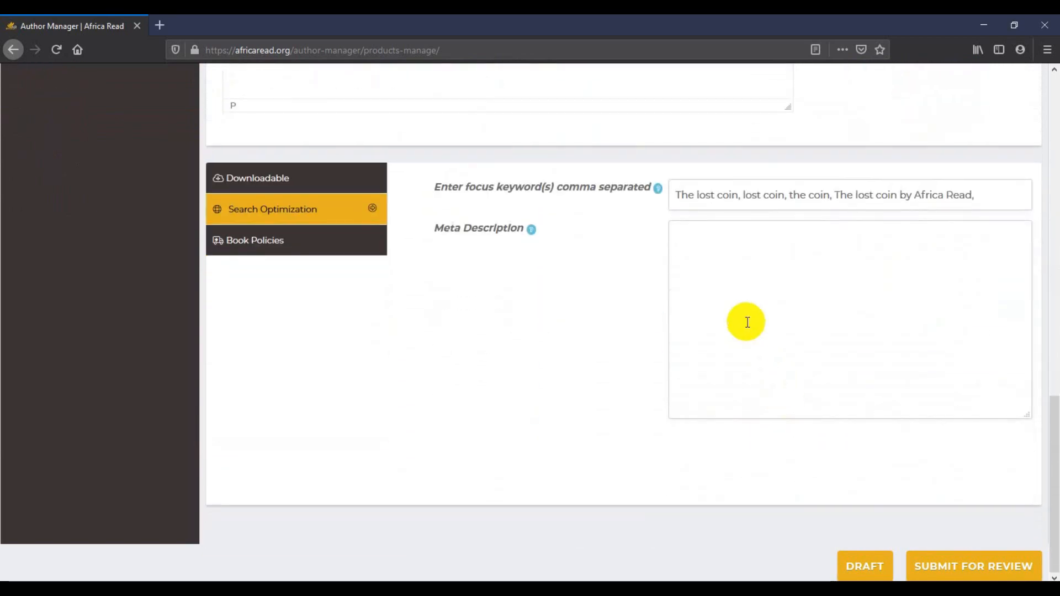
click(727, 272)
right_click(698, 239)
click(735, 293)
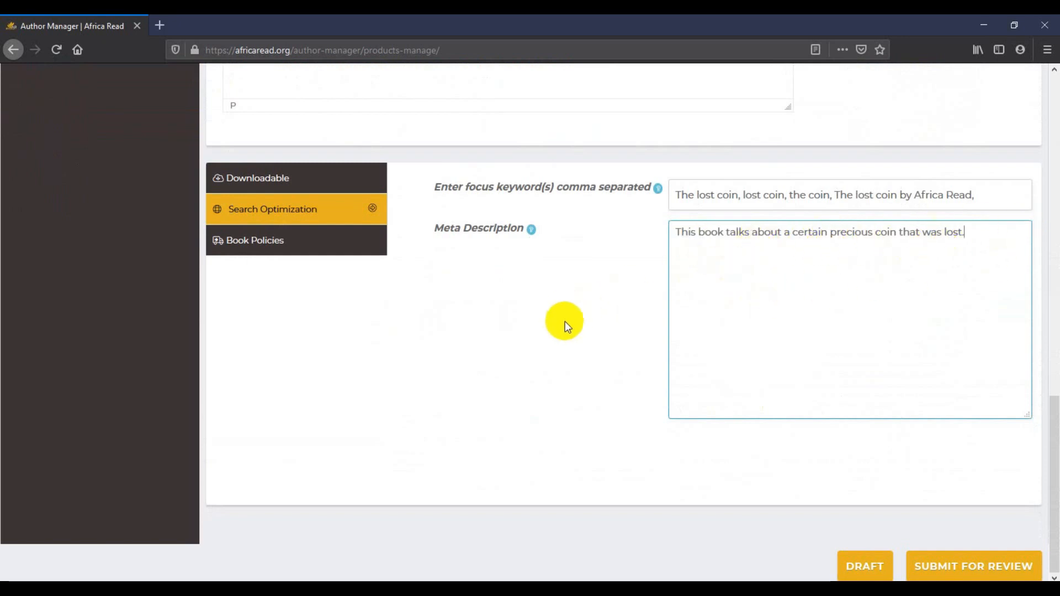
click(575, 380)
click(351, 242)
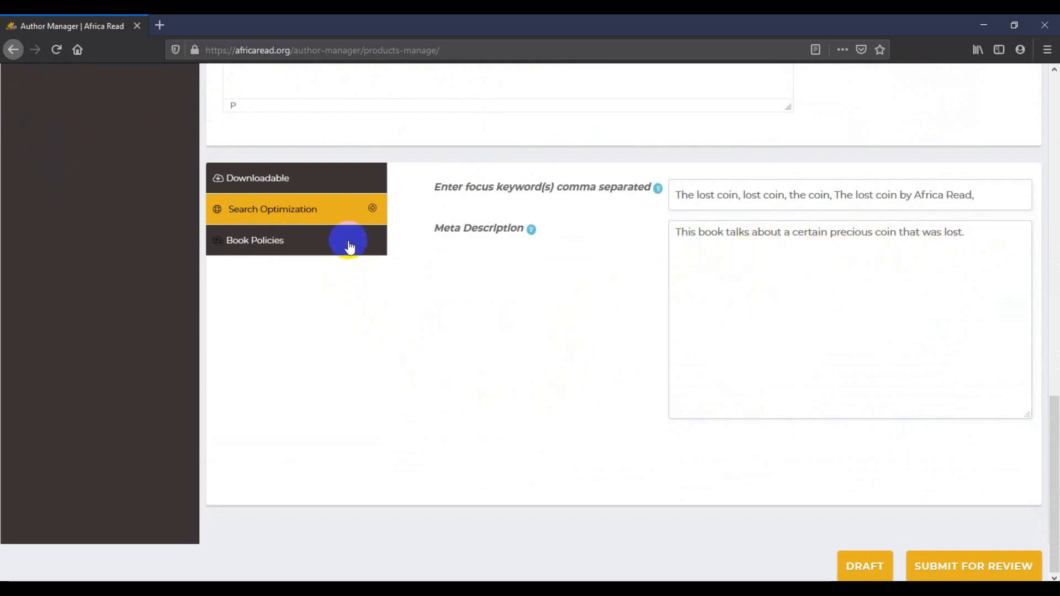
scroll(475, 367, down, 1)
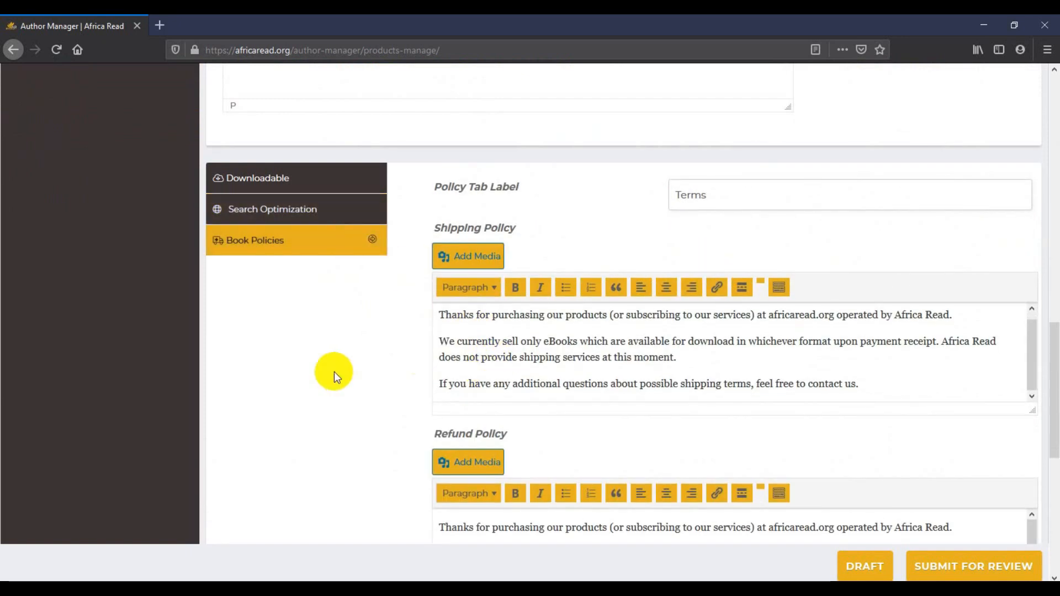
scroll(508, 366, up, 1)
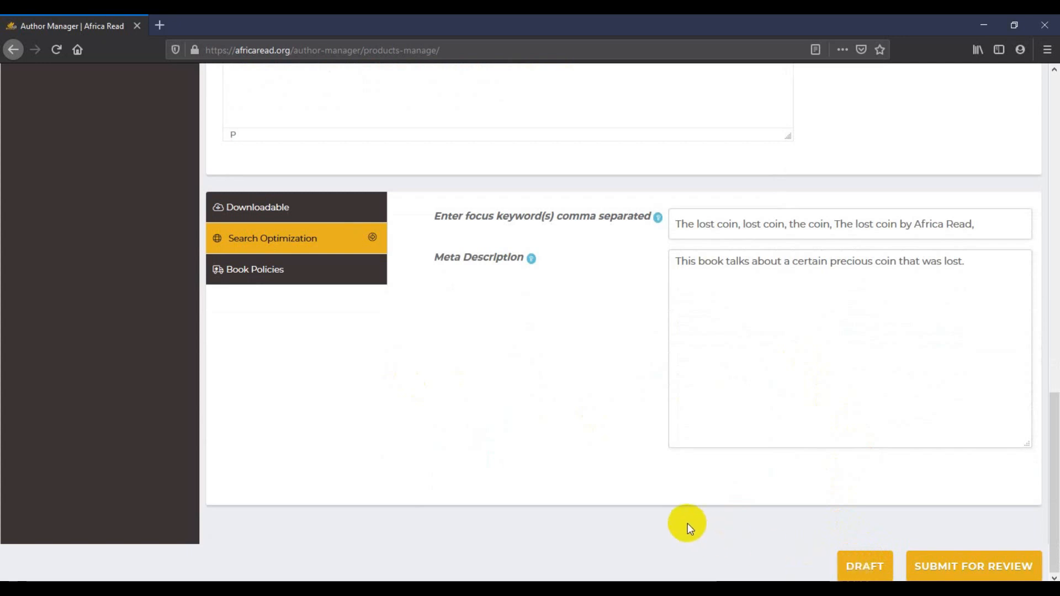
click(853, 577)
Submit The Lost Coin for review from the bottom of the form
click(976, 577)
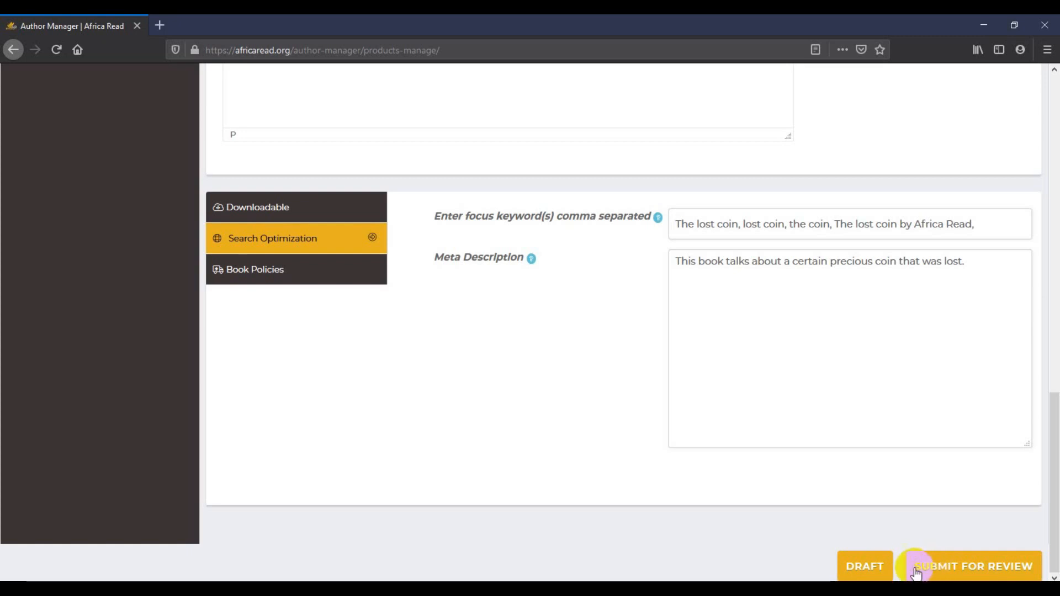
click(972, 571)
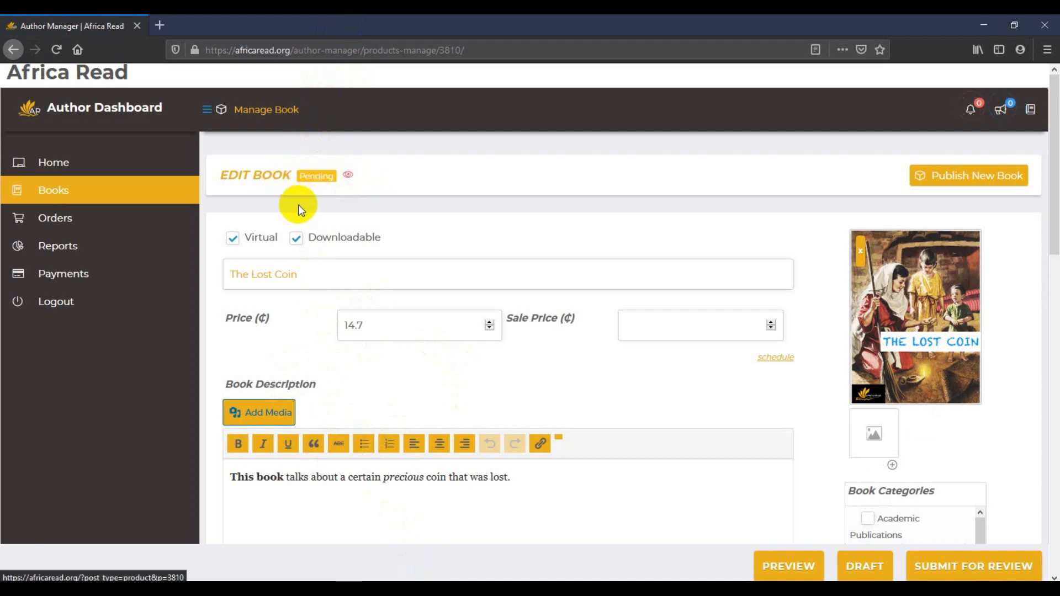
View the Books list showing The Lost Coin as Pending at ₵14.70 under Novels
click(73, 197)
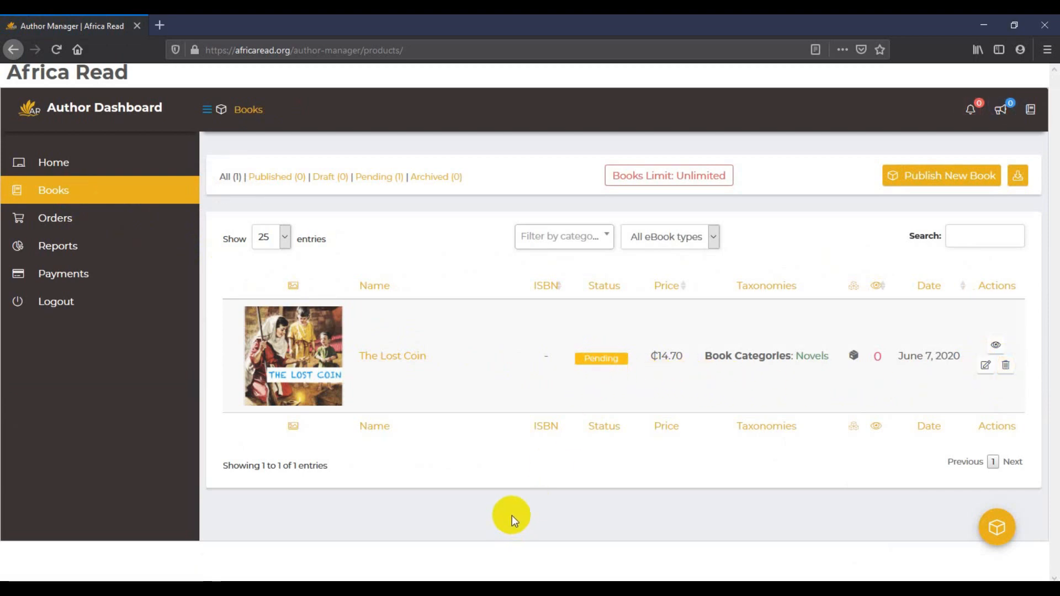
click(526, 587)
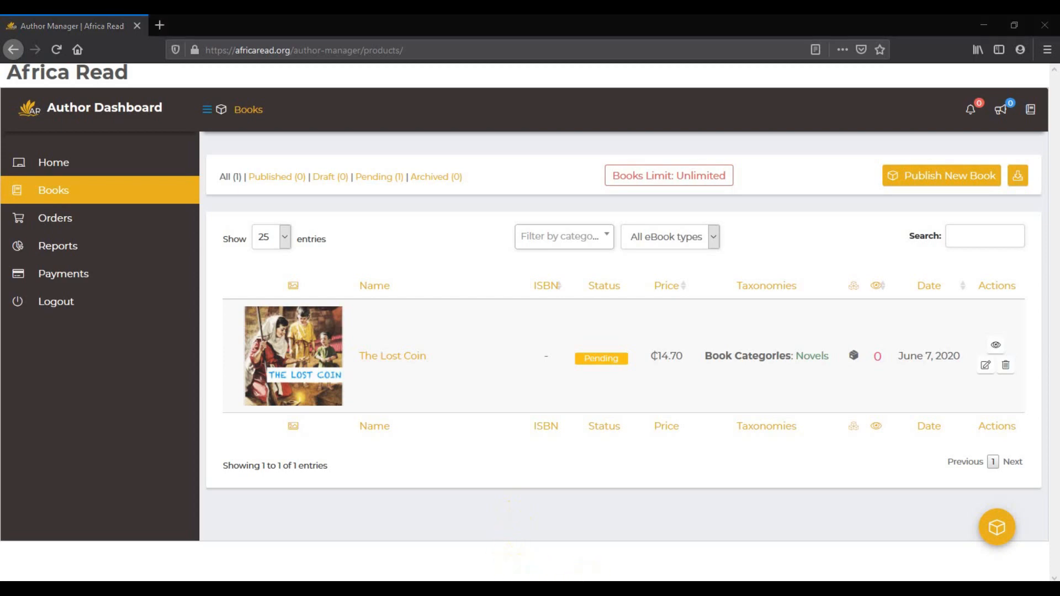